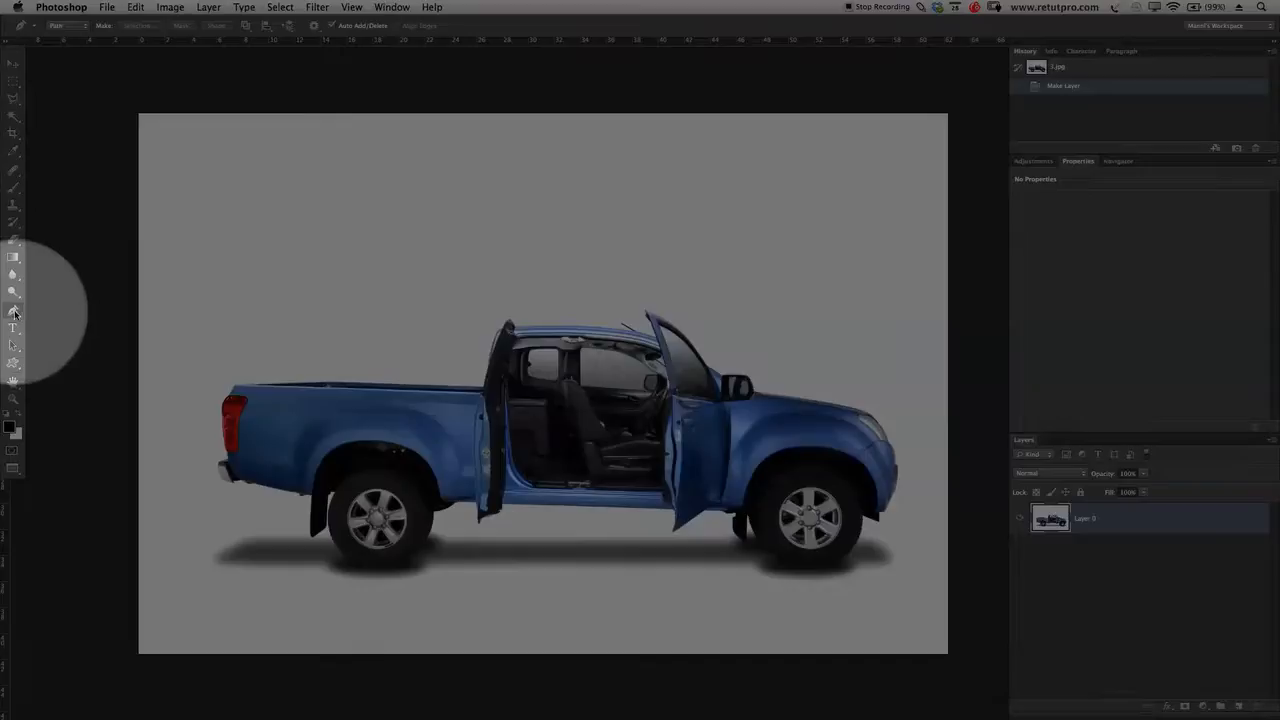
Switch the Pen tool's drawing mode to Shape and back to Path
click(15, 312)
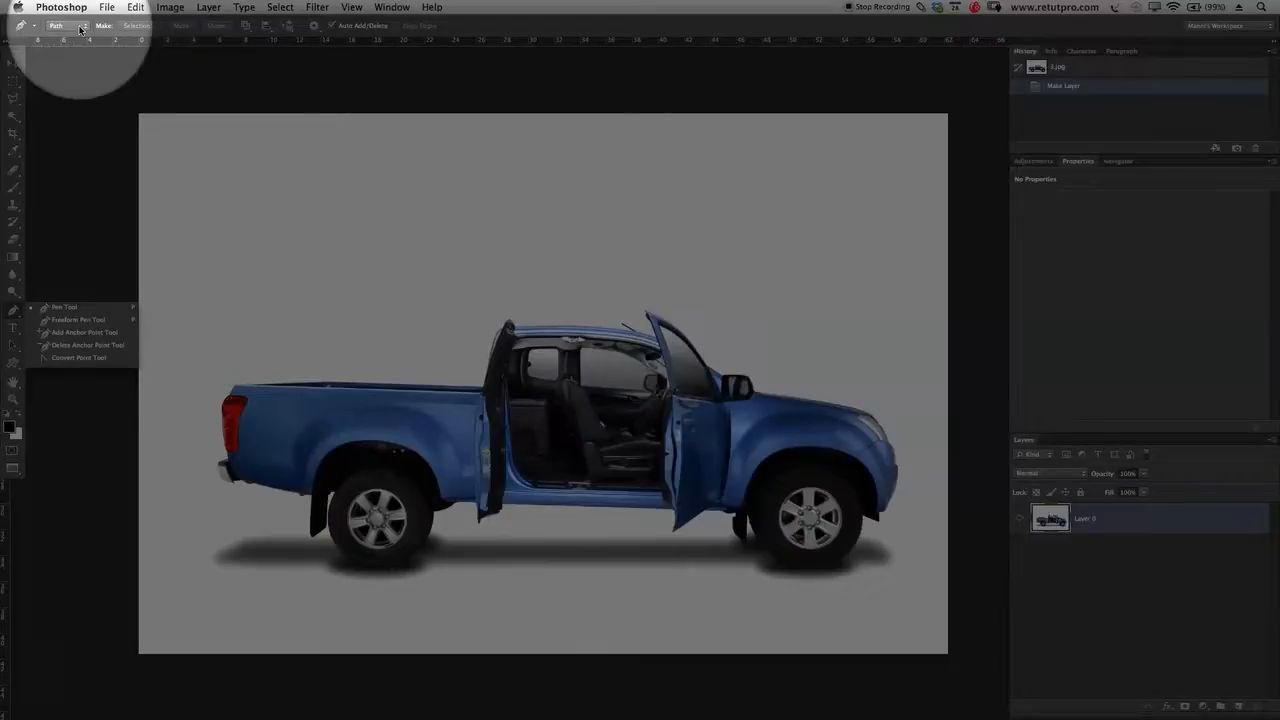
click(80, 28)
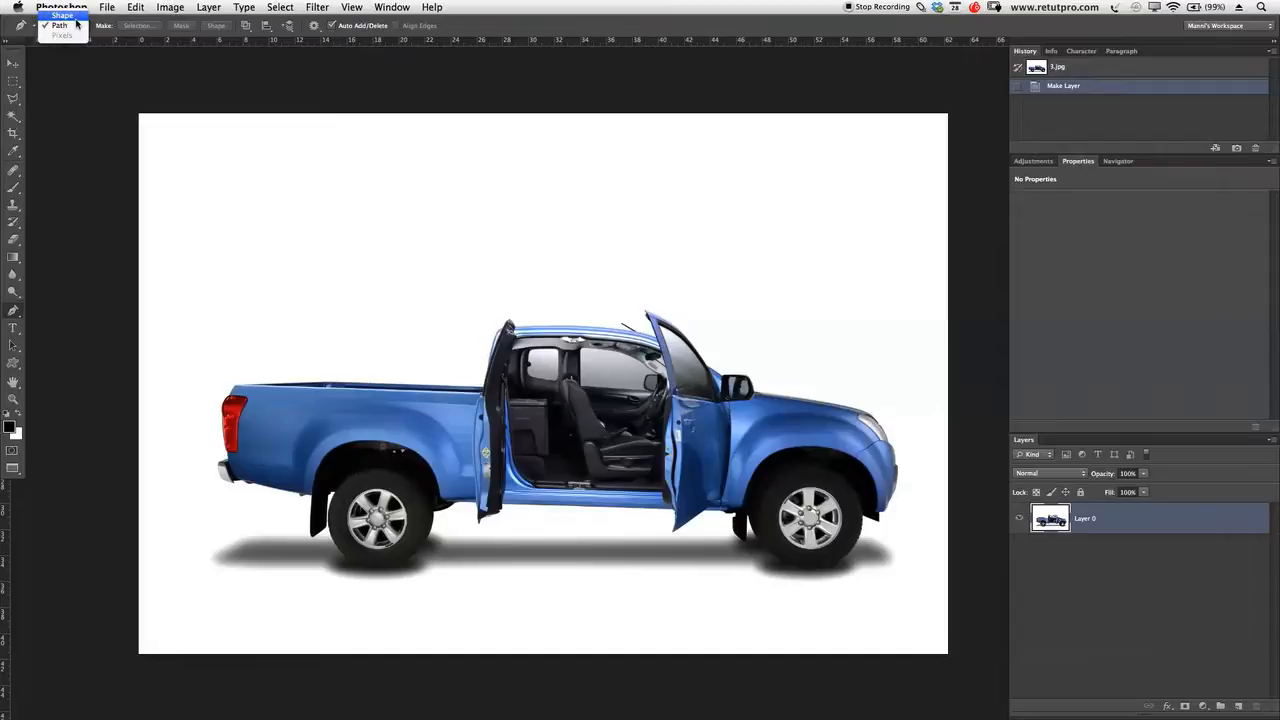
click(76, 17)
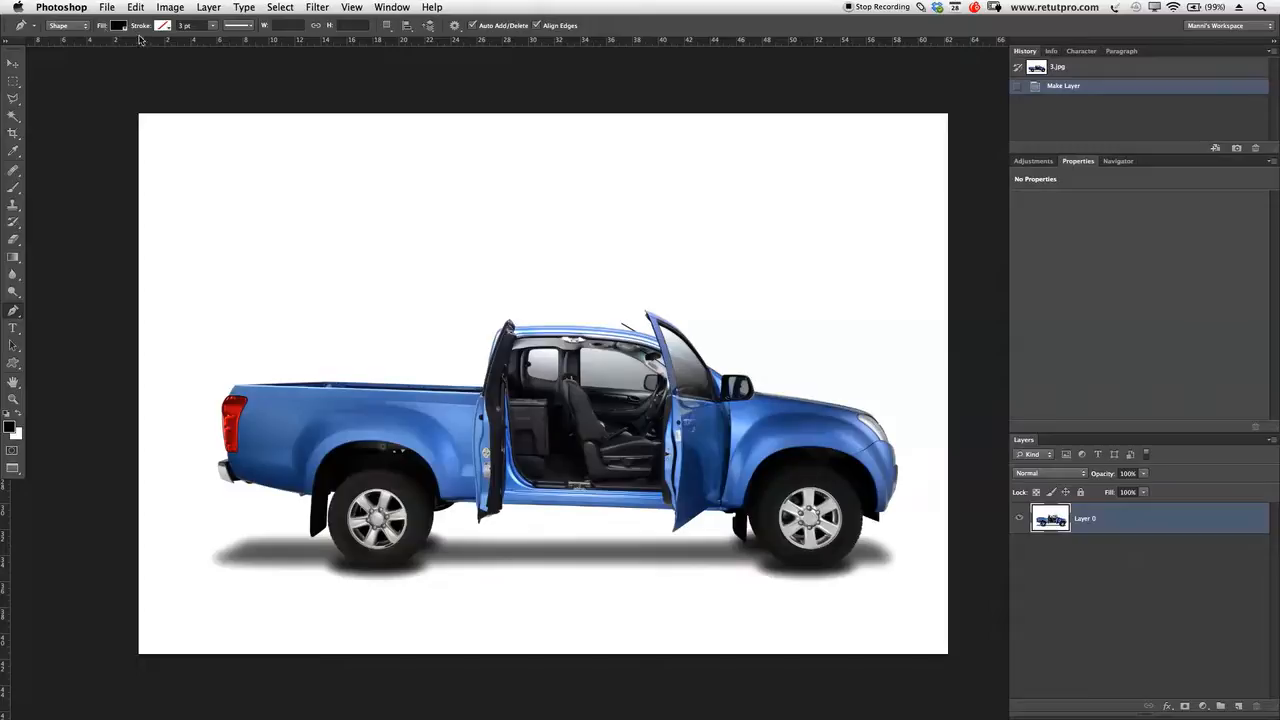
click(68, 25)
click(78, 37)
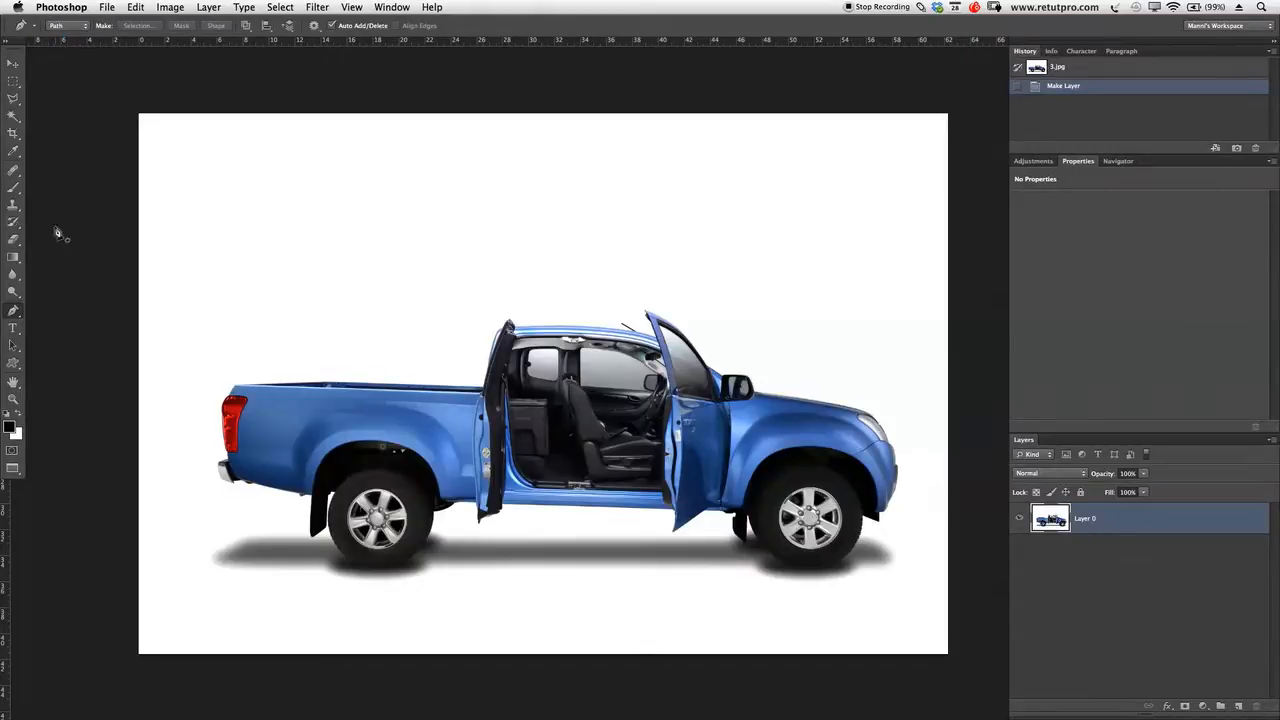
Draw two irregular closed paths above the truck with the Freeform Pen tool, and revert the image to its opened state
click(17, 313)
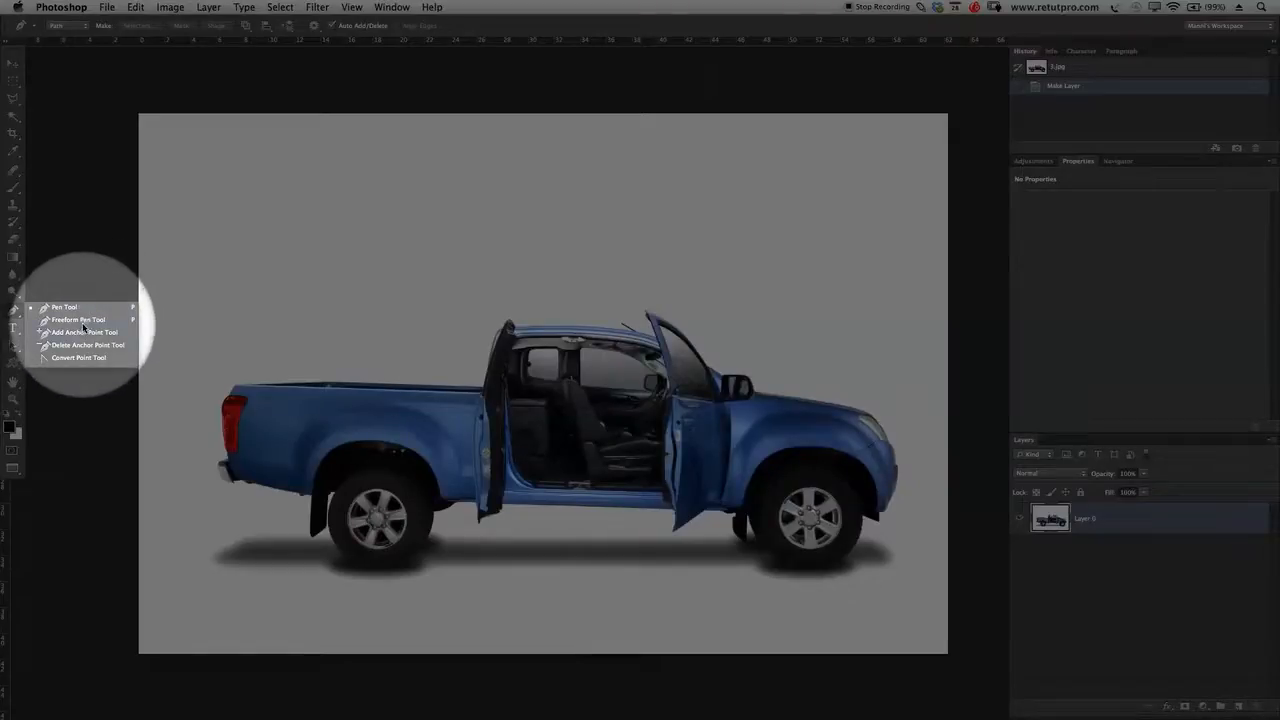
click(80, 319)
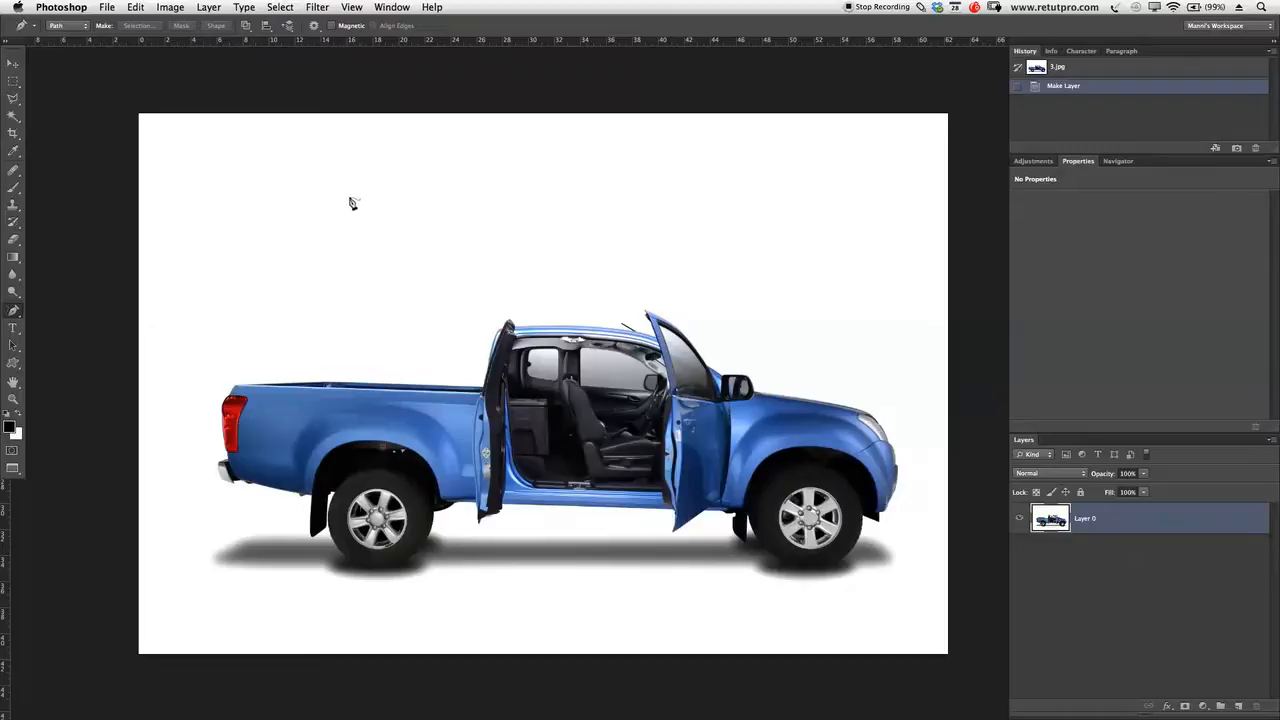
mouse_move(377, 170)
mouse_down()
mouse_move(316, 223)
mouse_move(379, 276)
mouse_move(370, 220)
mouse_move(428, 192)
mouse_move(396, 189)
mouse_move(420, 172)
mouse_move(375, 177)
mouse_up()
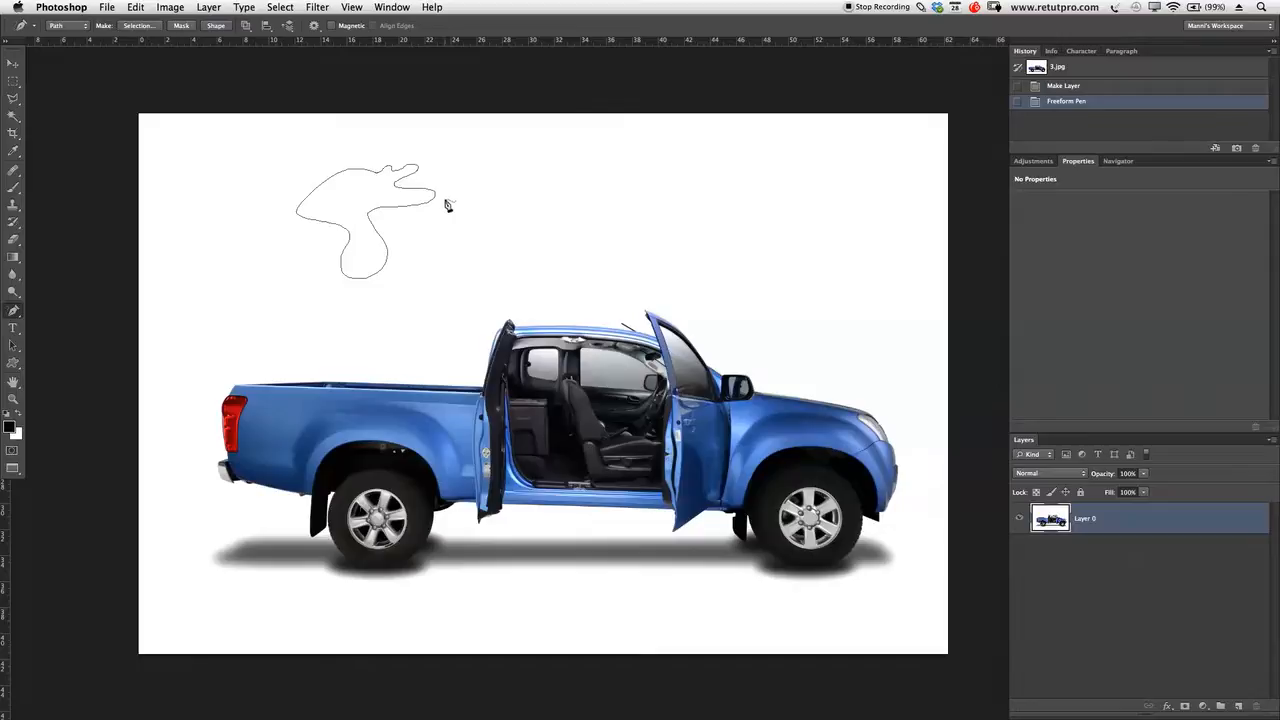
key(F1)
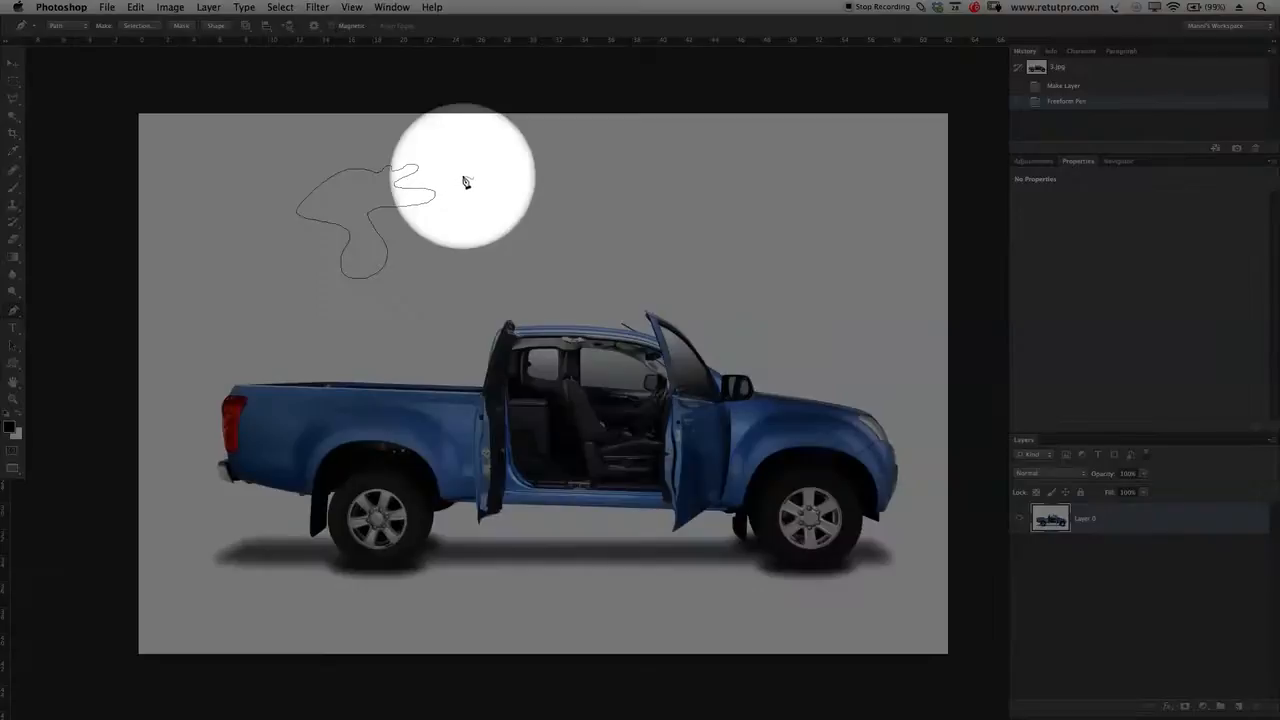
key(F1)
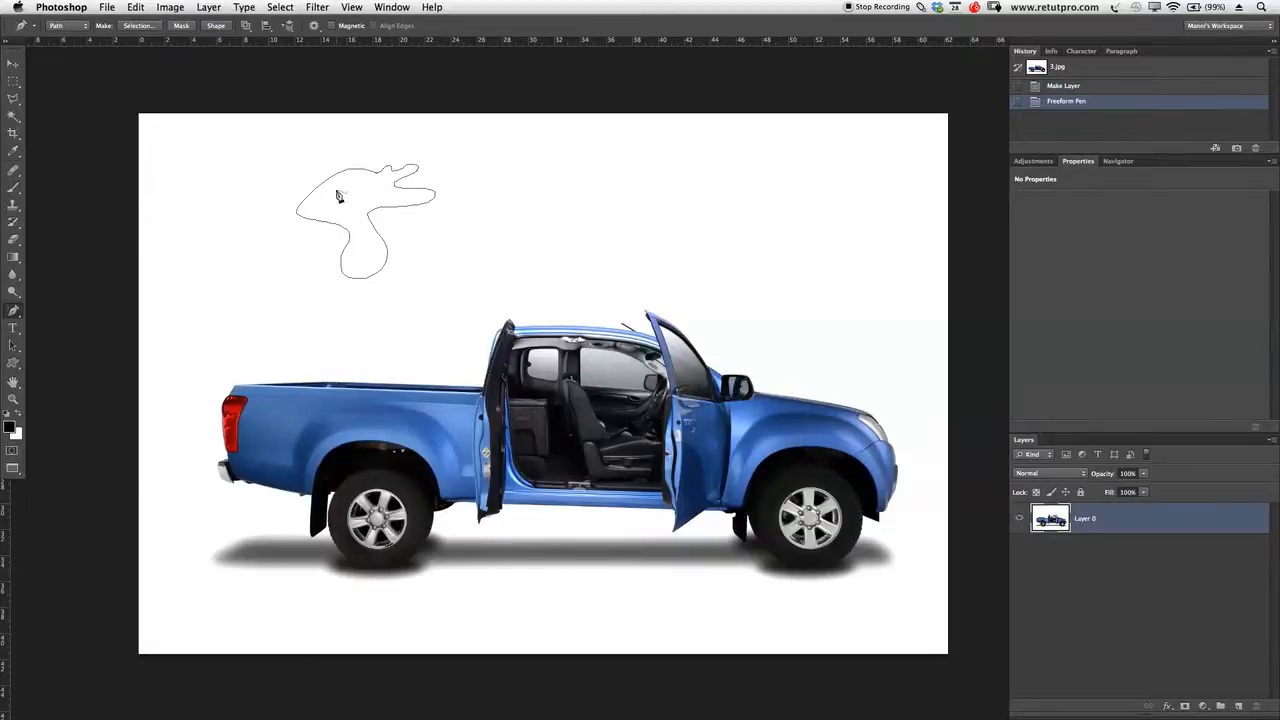
mouse_move(545, 192)
mouse_down()
mouse_move(591, 234)
mouse_move(660, 203)
mouse_move(597, 163)
mouse_move(570, 188)
mouse_move(548, 172)
mouse_move(546, 190)
mouse_up()
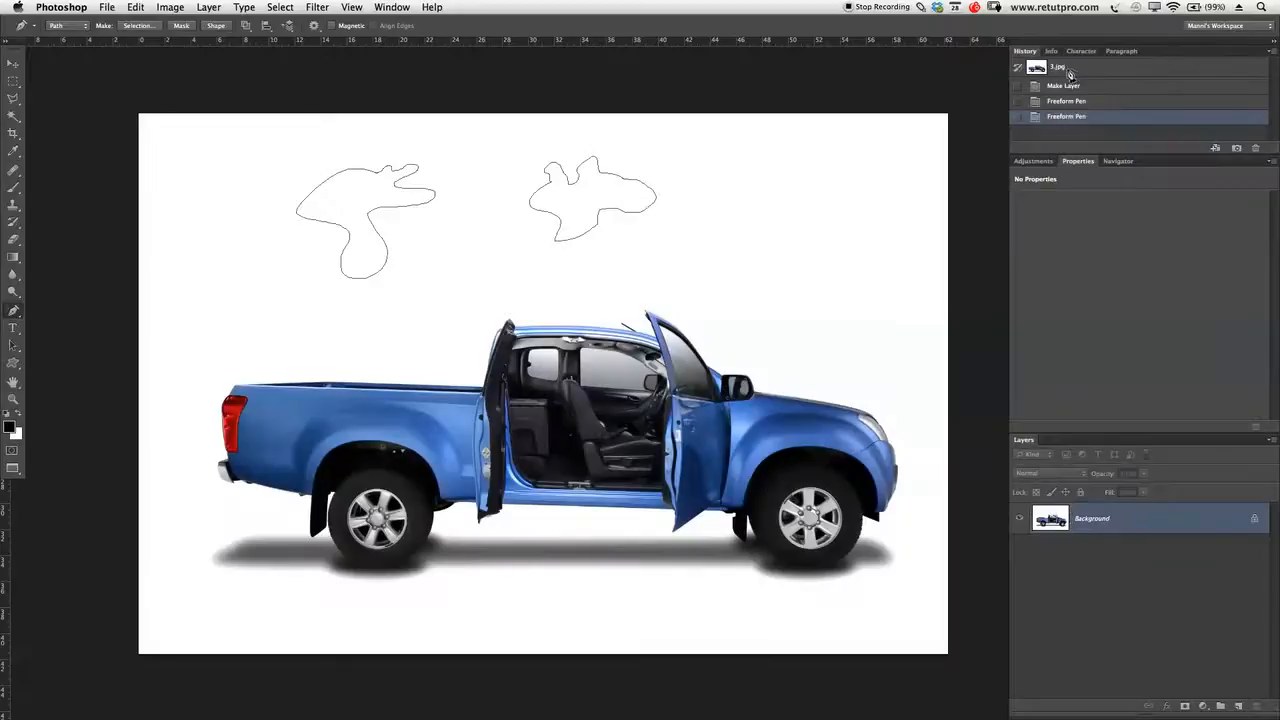
click(1076, 72)
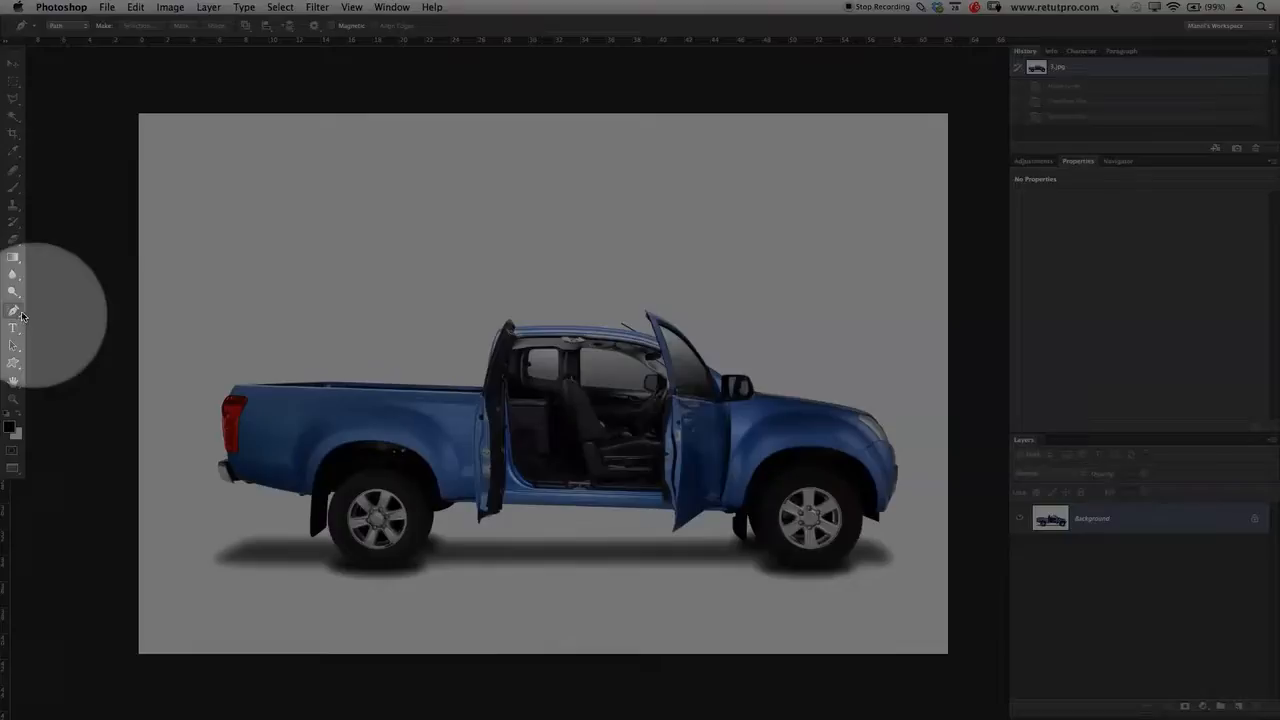
Draw a black five-point shape above the truck bed with the Pen tool in Shape mode, using straight segments
click(13, 311)
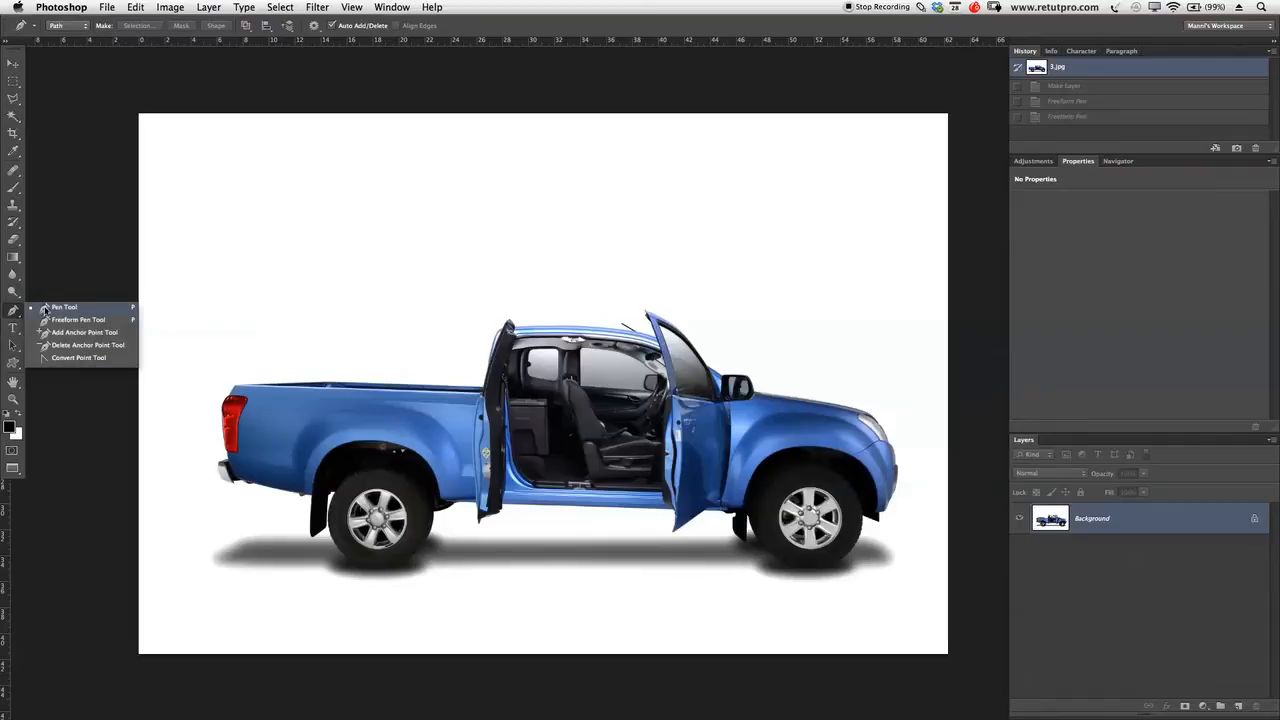
click(50, 307)
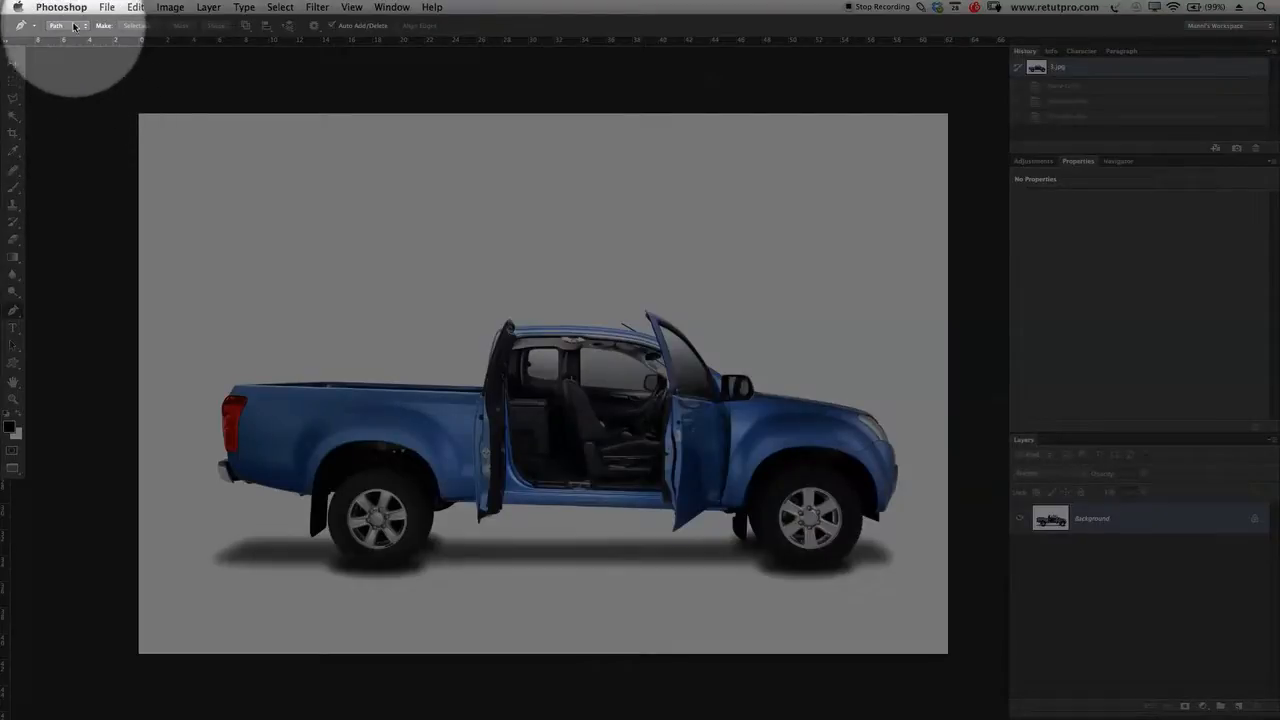
click(72, 26)
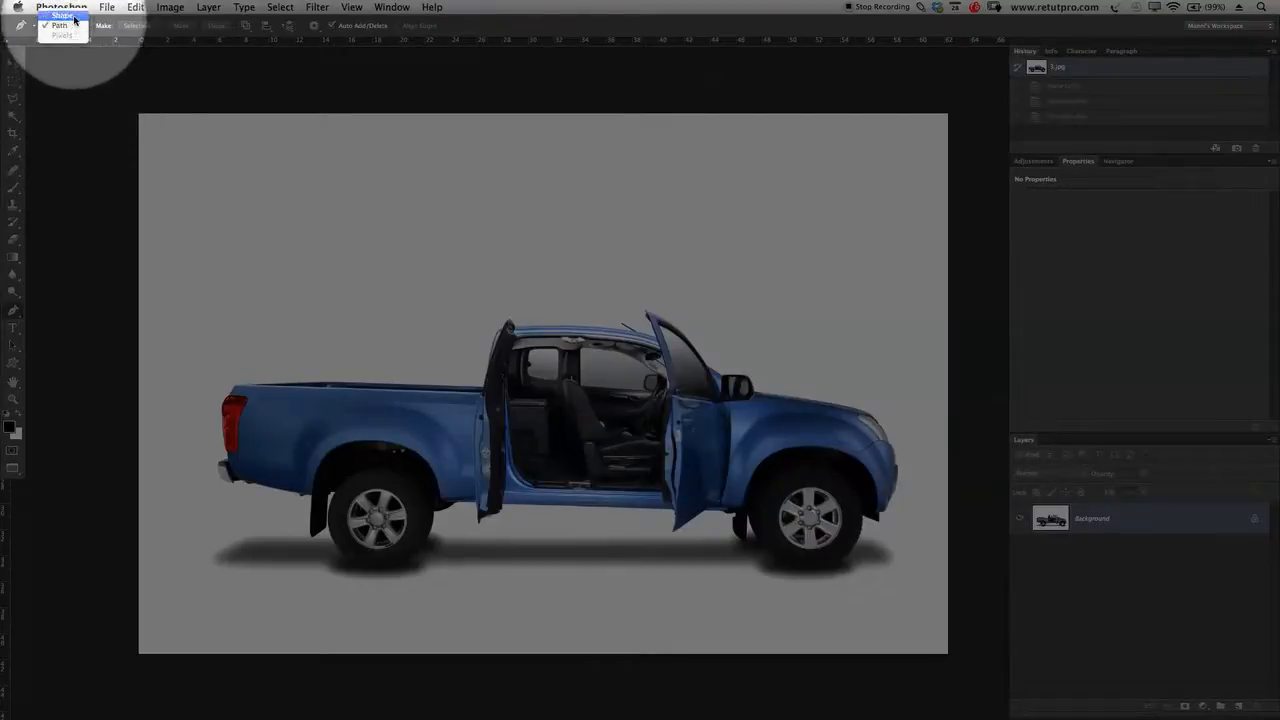
click(73, 18)
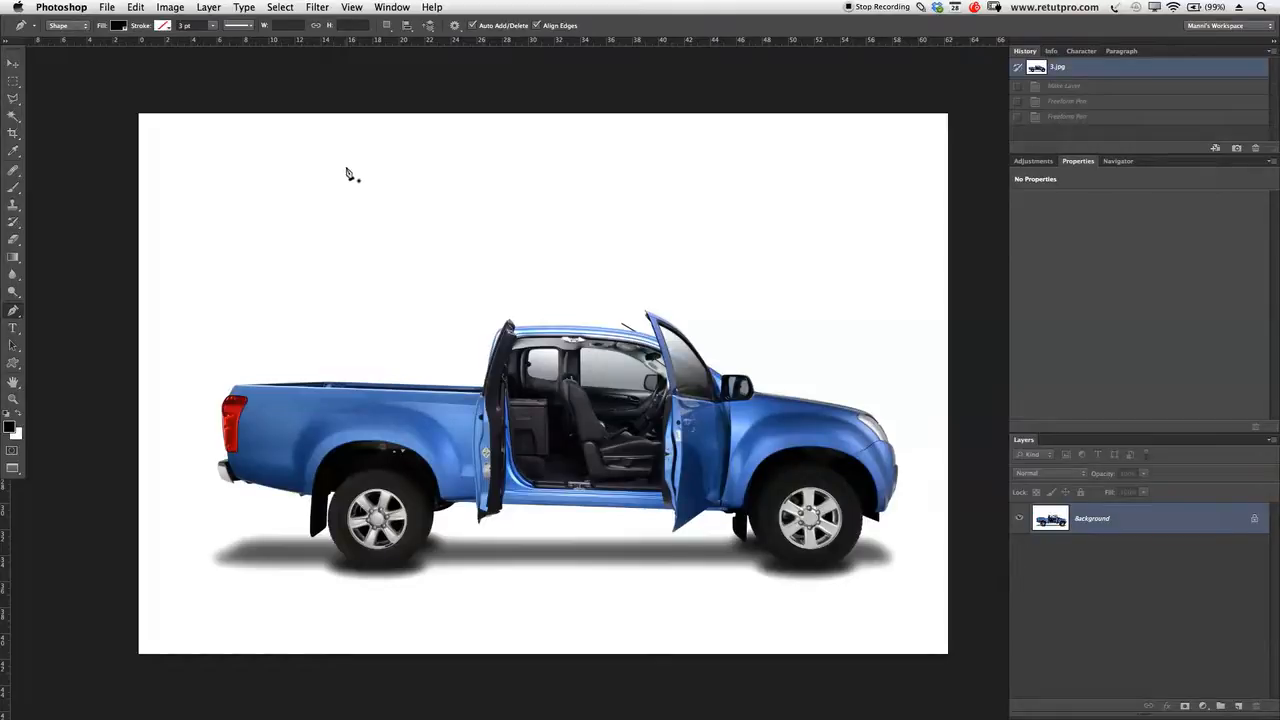
click(350, 168)
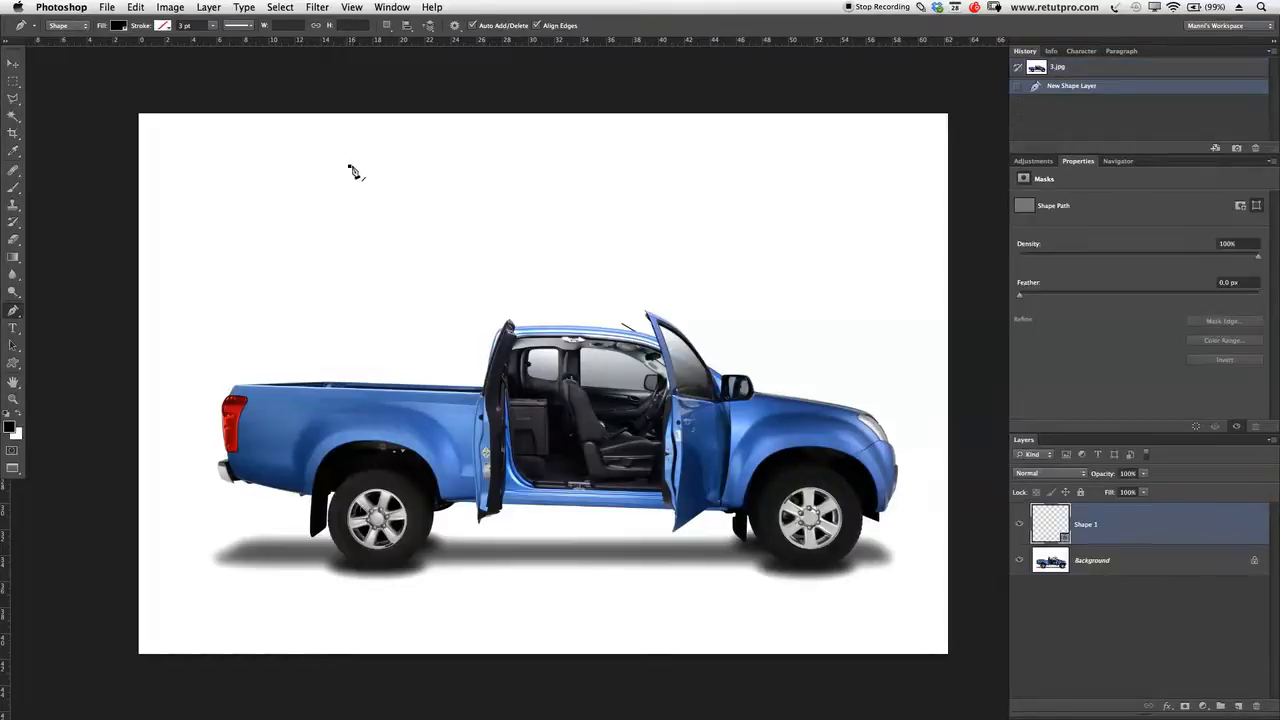
click(281, 225)
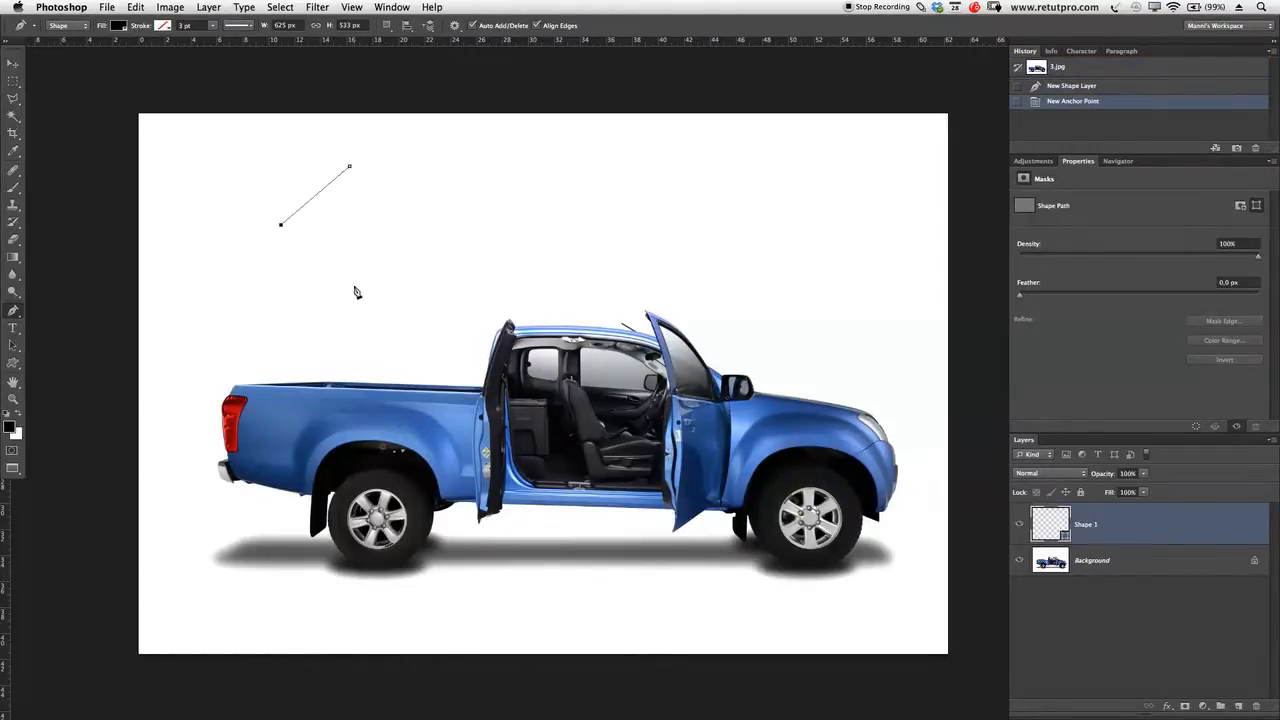
click(354, 289)
click(426, 214)
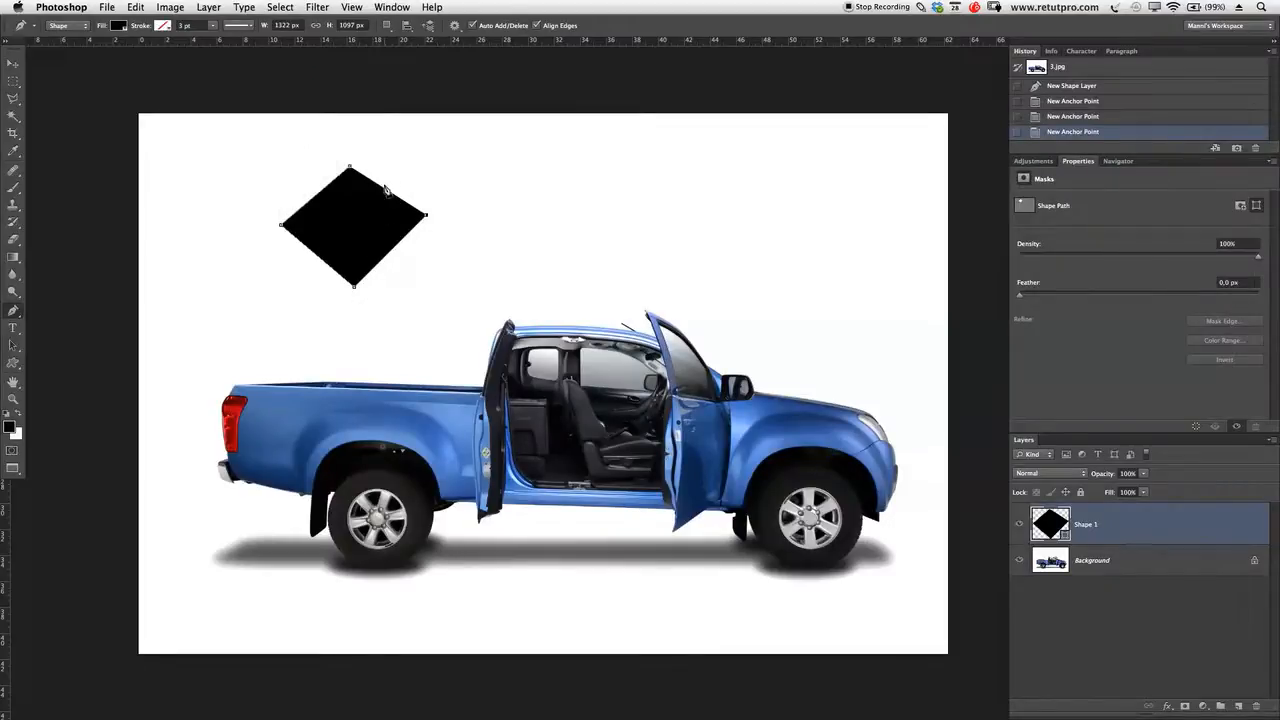
click(406, 177)
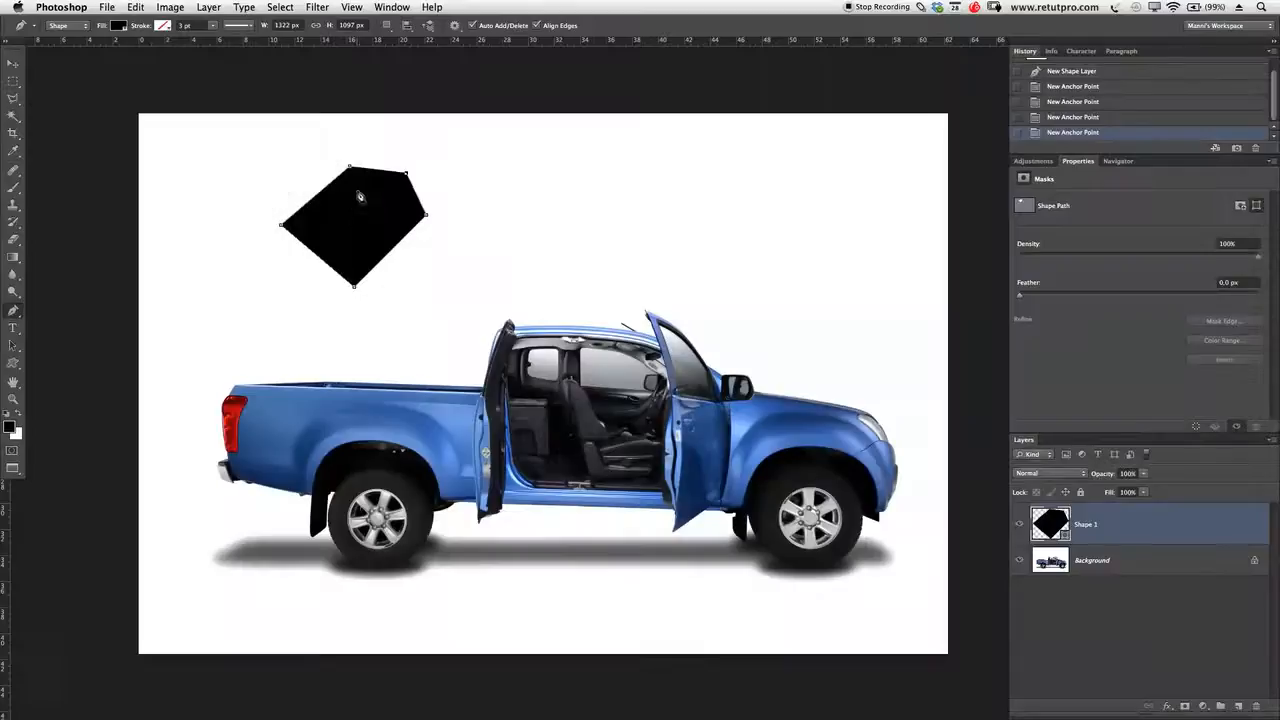
Close the black shape's path at its starting anchor point
key(z)
drag(354, 177, 414, 171)
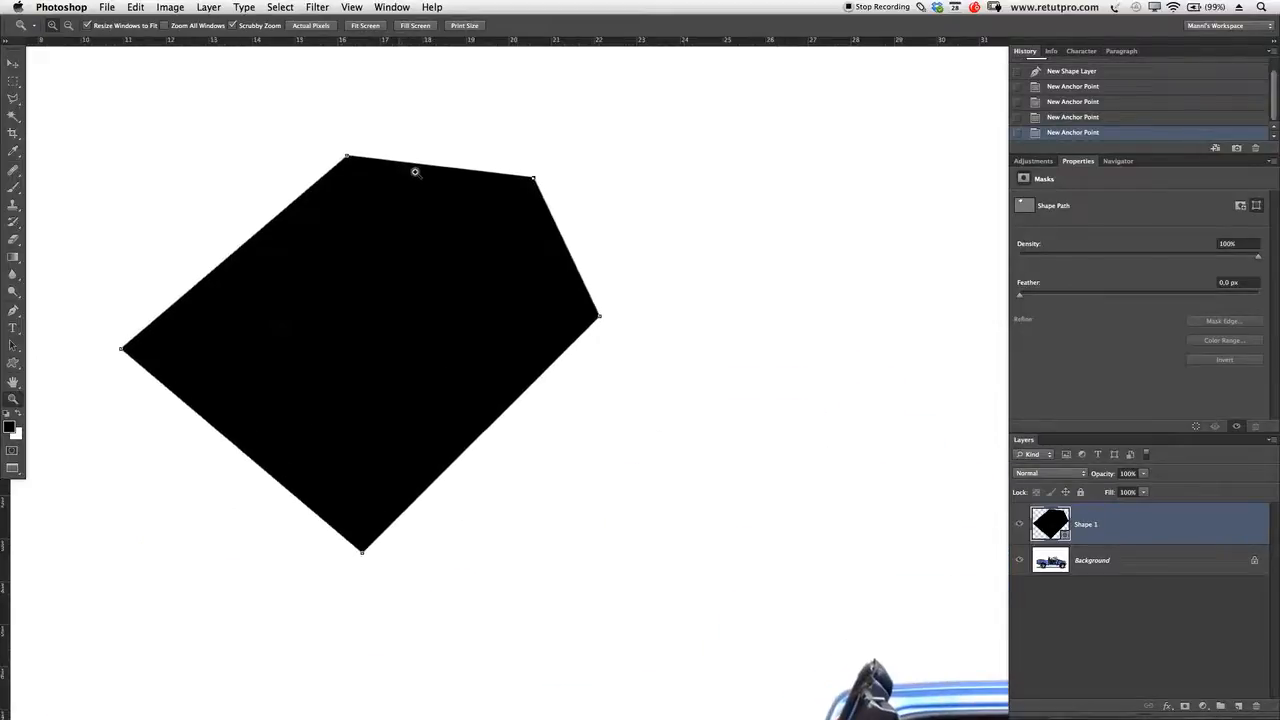
key(p)
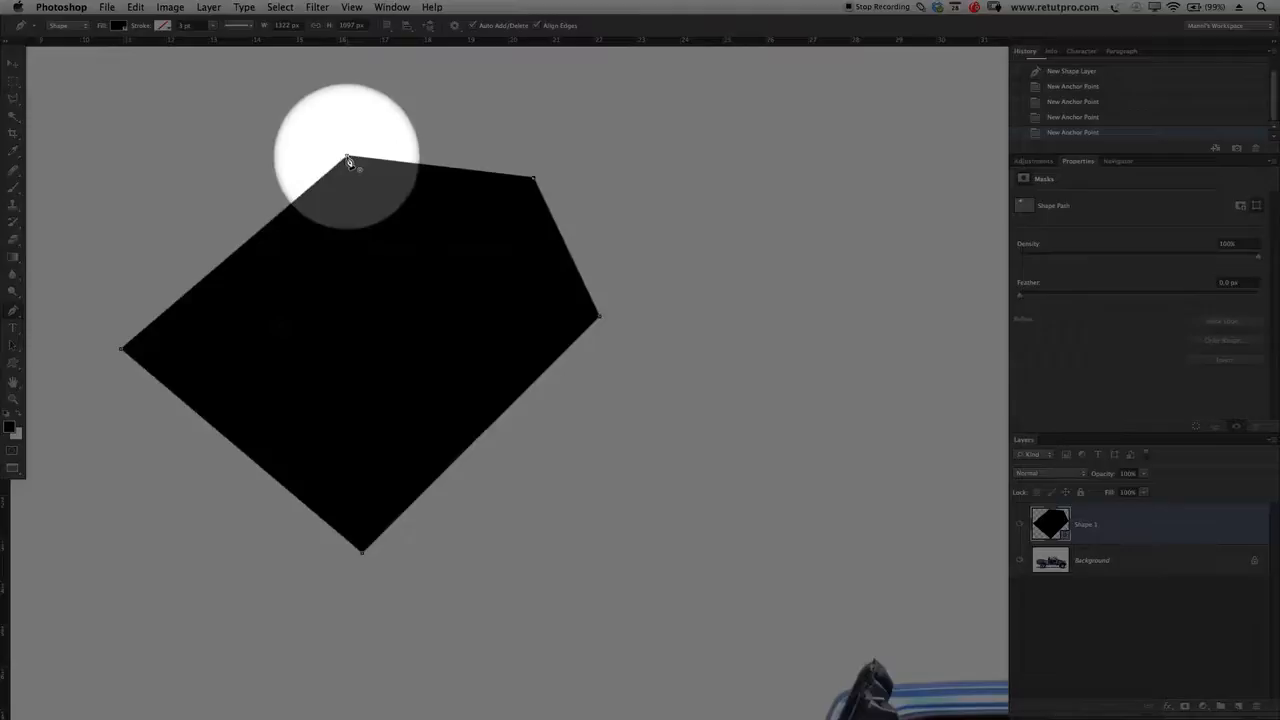
click(349, 162)
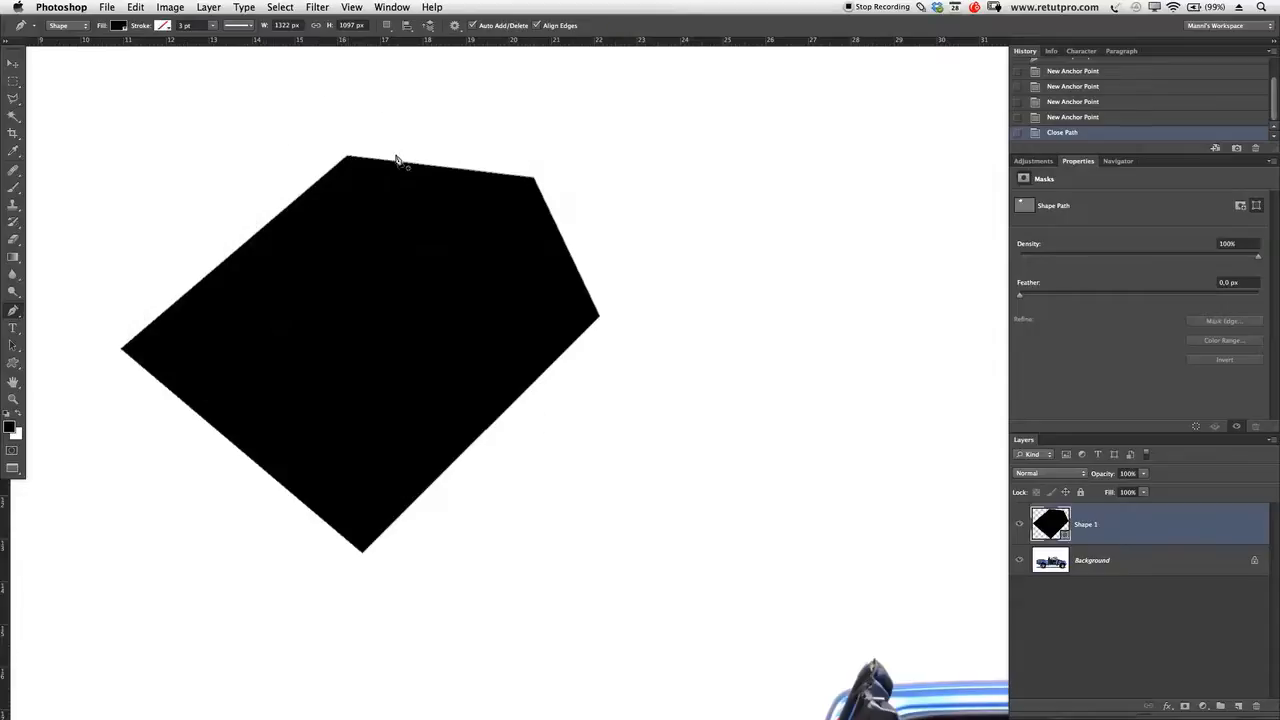
Move the black shape to the right so that it sits above the rear of the truck's cab
key(z)
drag(437, 217, 390, 240)
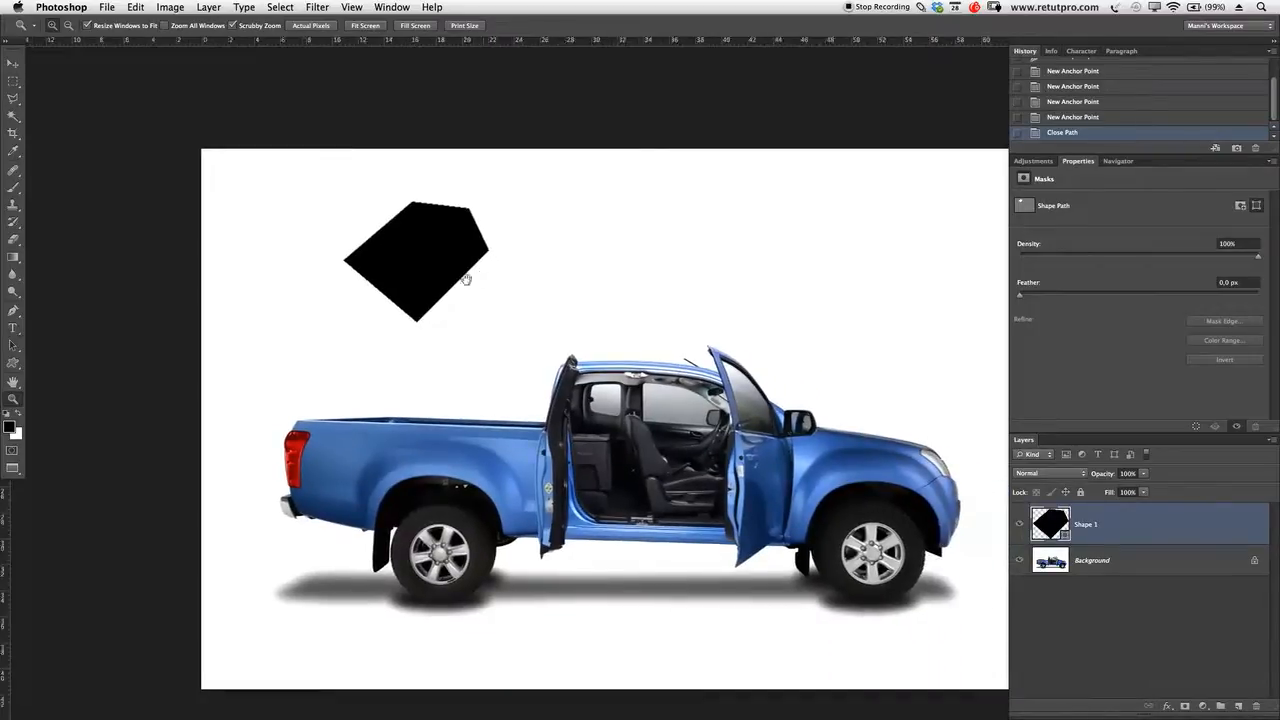
drag(483, 279, 408, 272)
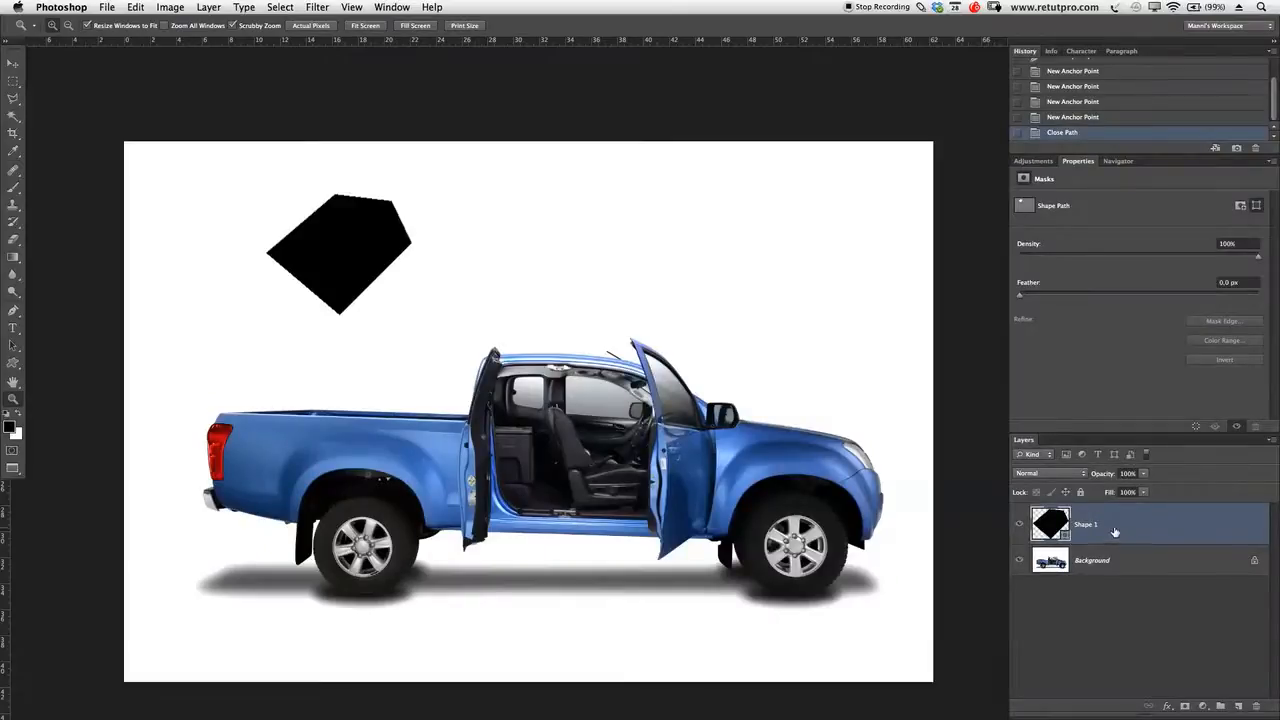
key(v)
drag(438, 338, 556, 327)
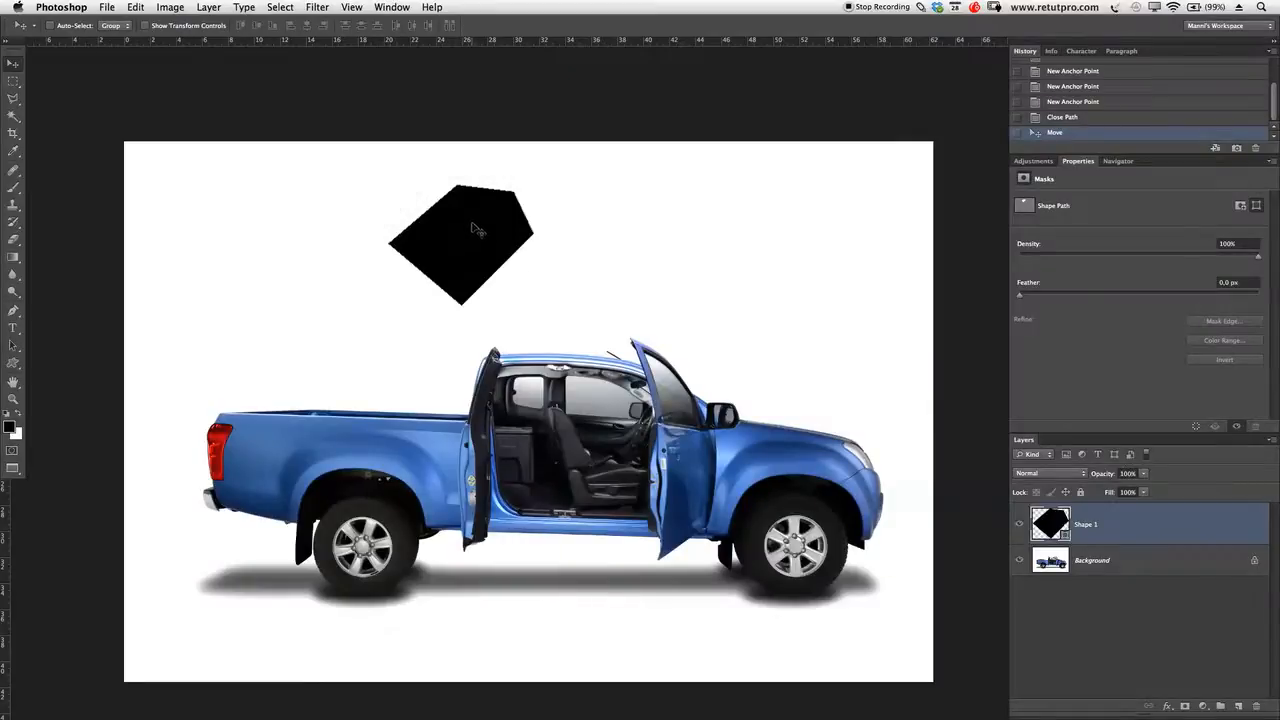
key(p)
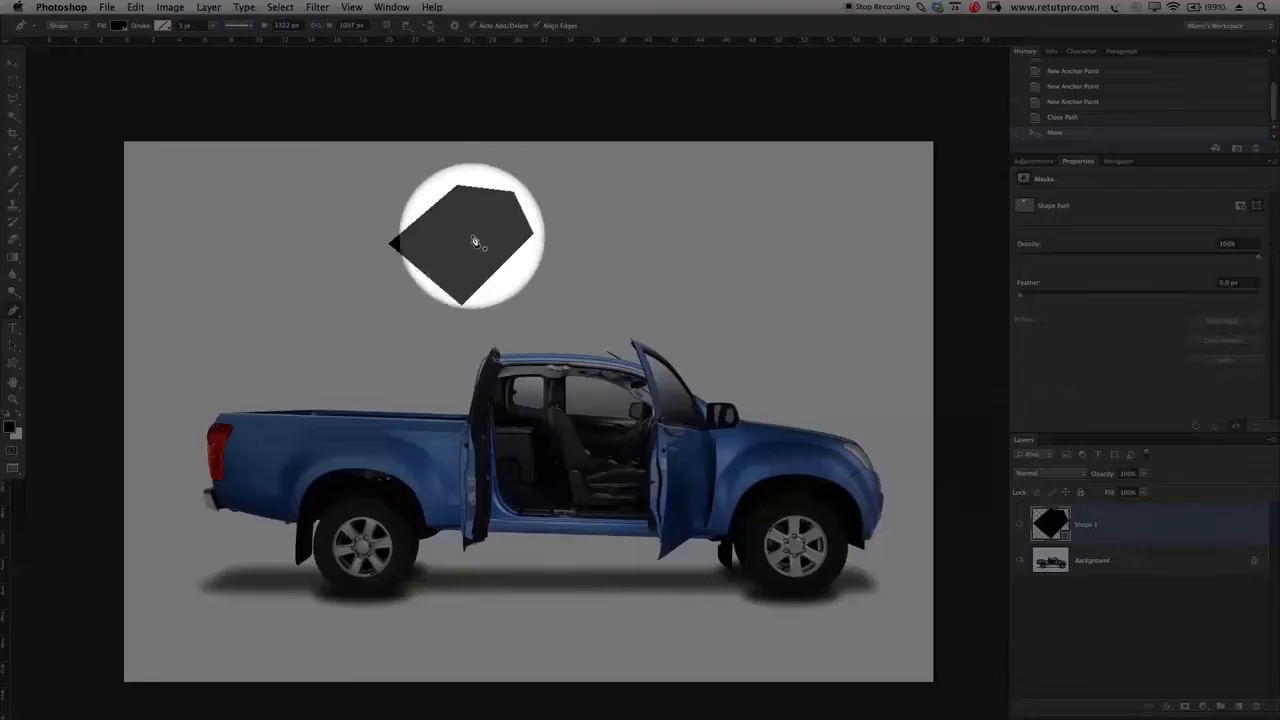
right_click(475, 233)
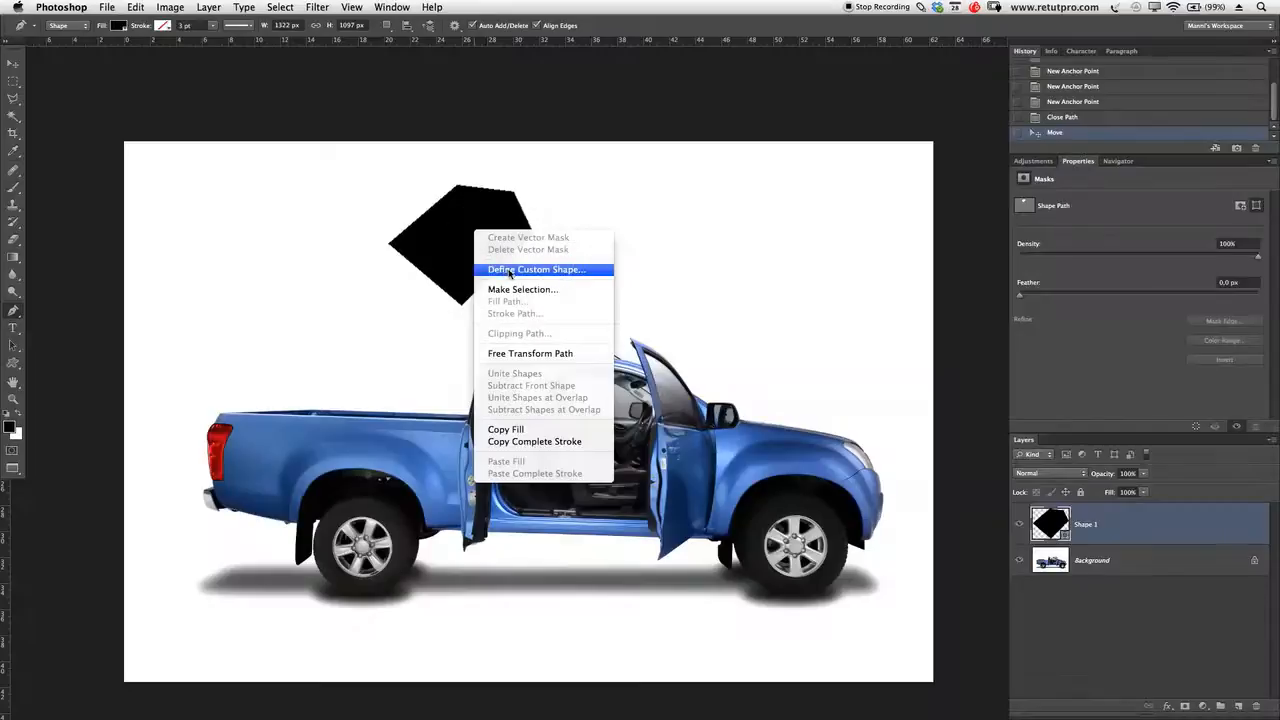
click(511, 270)
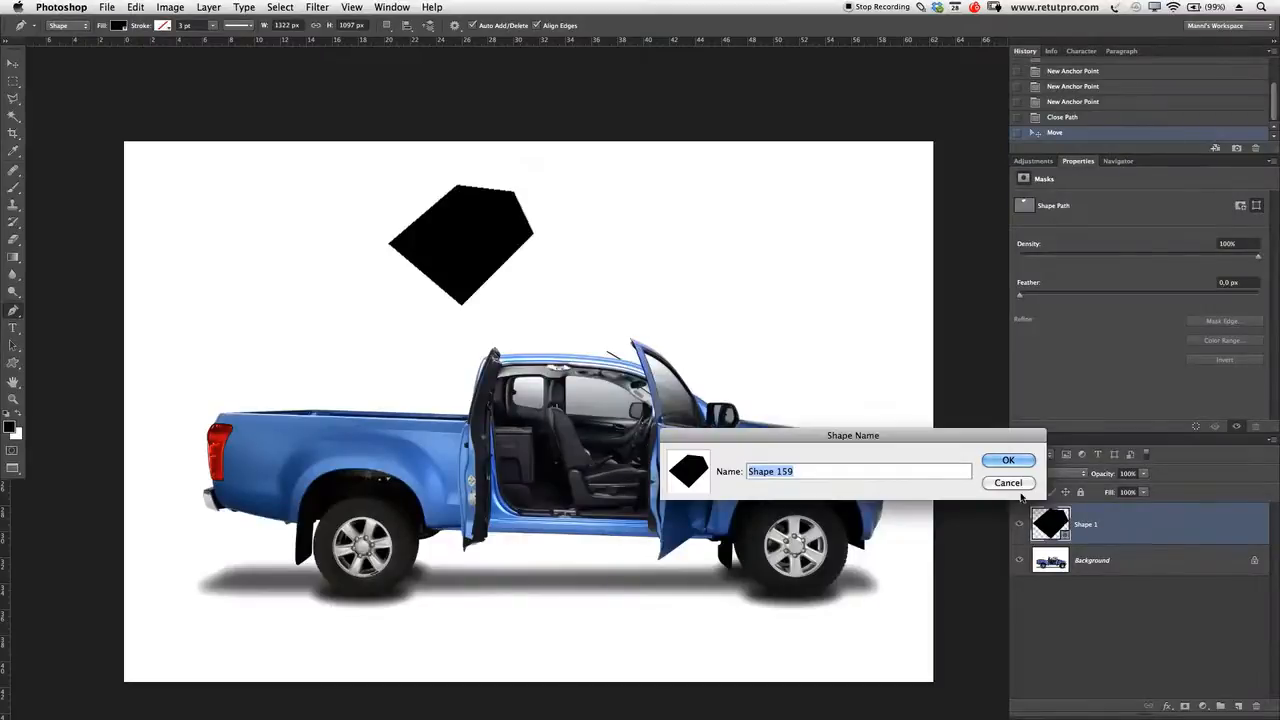
click(1015, 486)
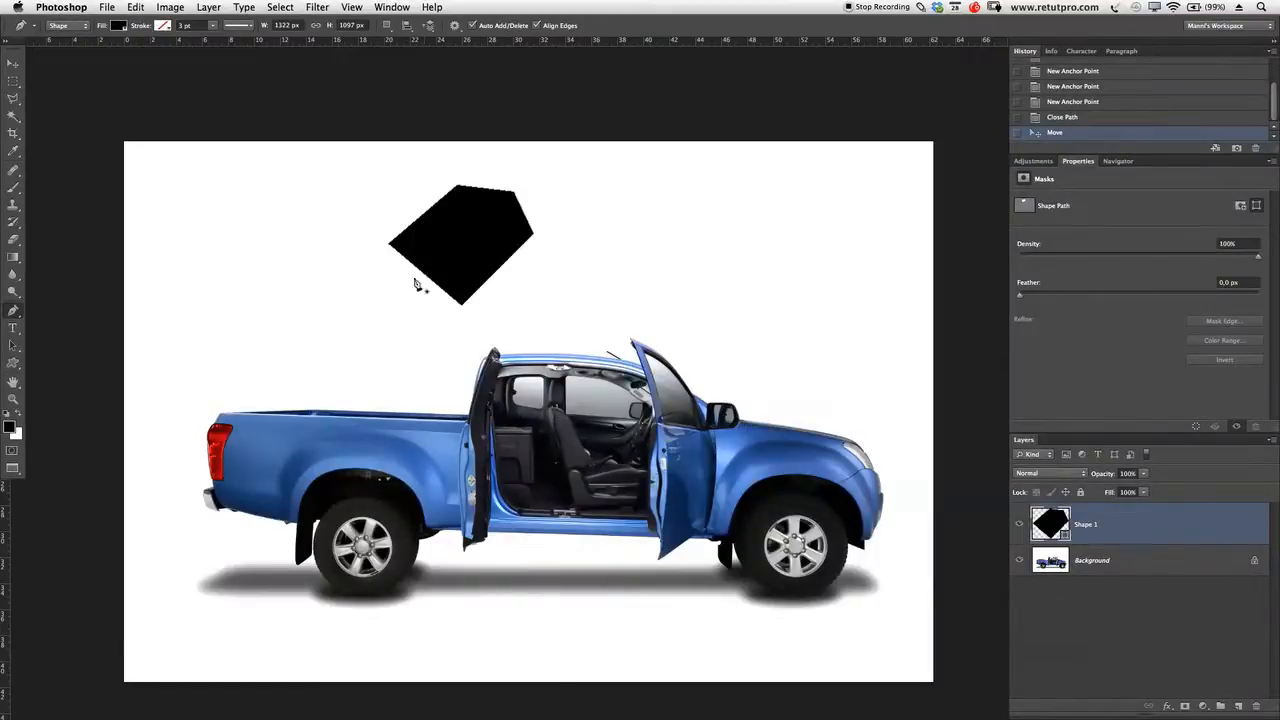
Select the Custom Shape tool and delete the layer holding the black shape
click(14, 364)
click(15, 366)
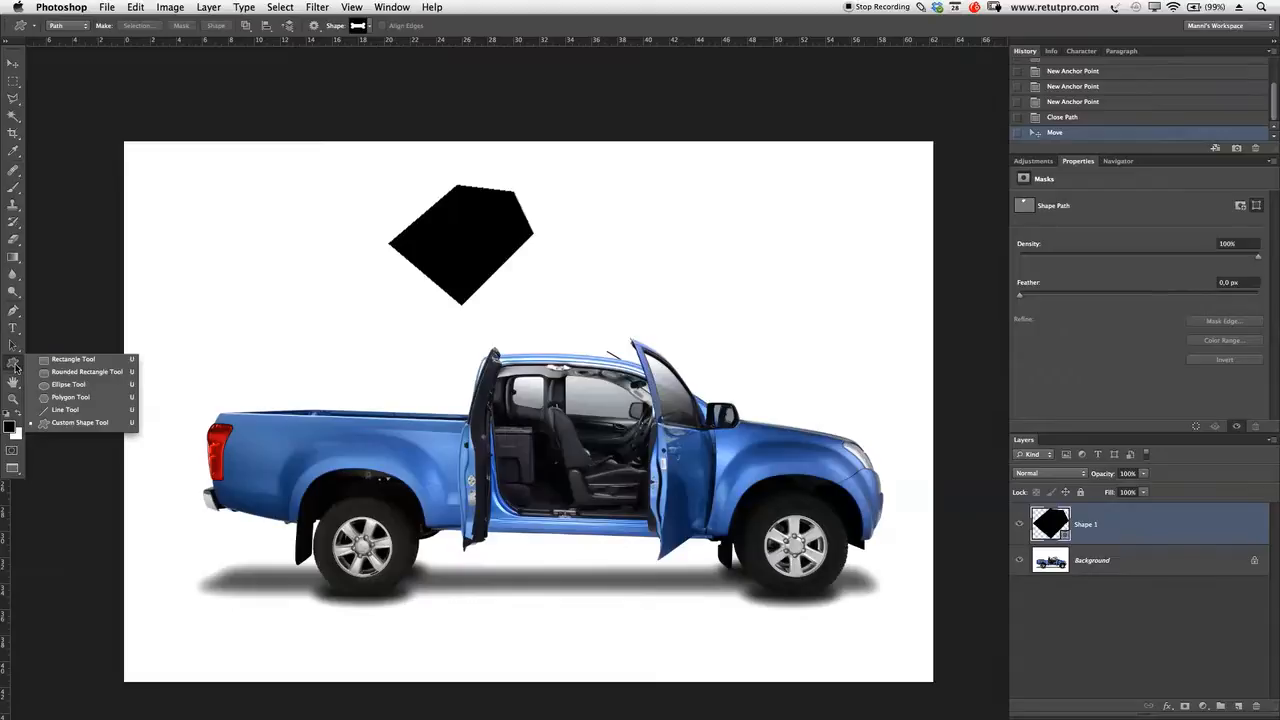
click(82, 423)
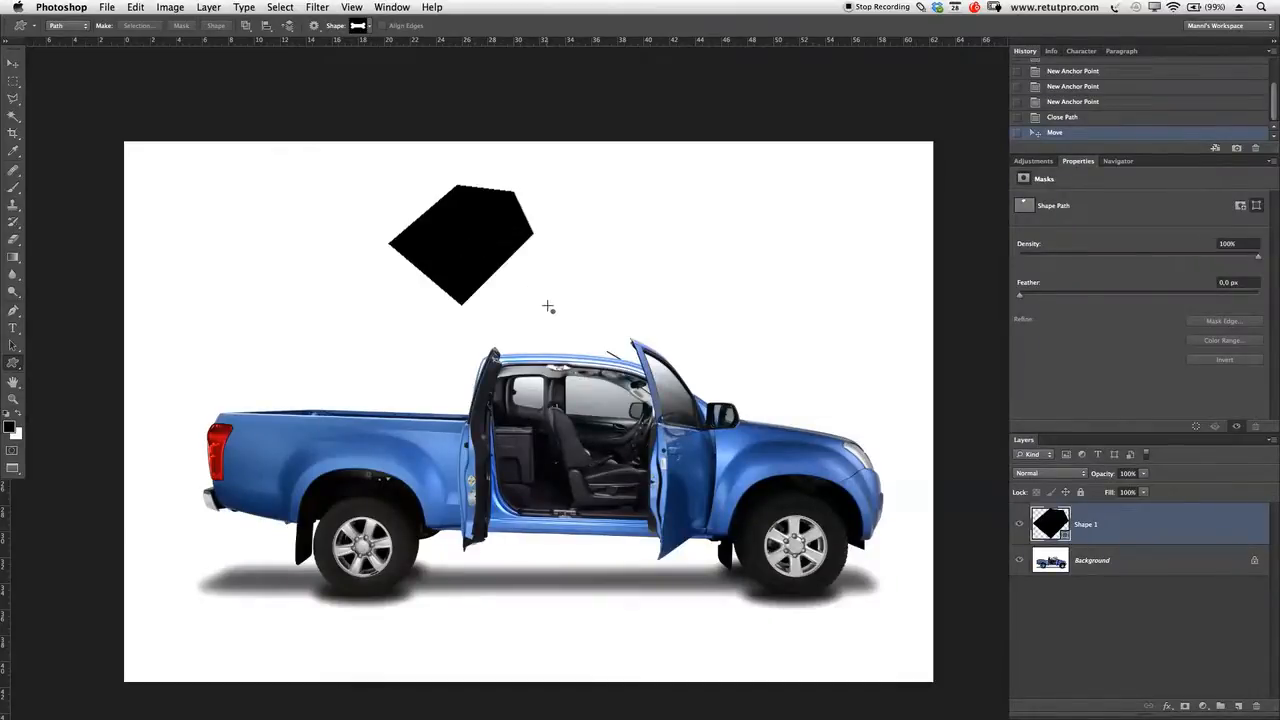
key(Delete)
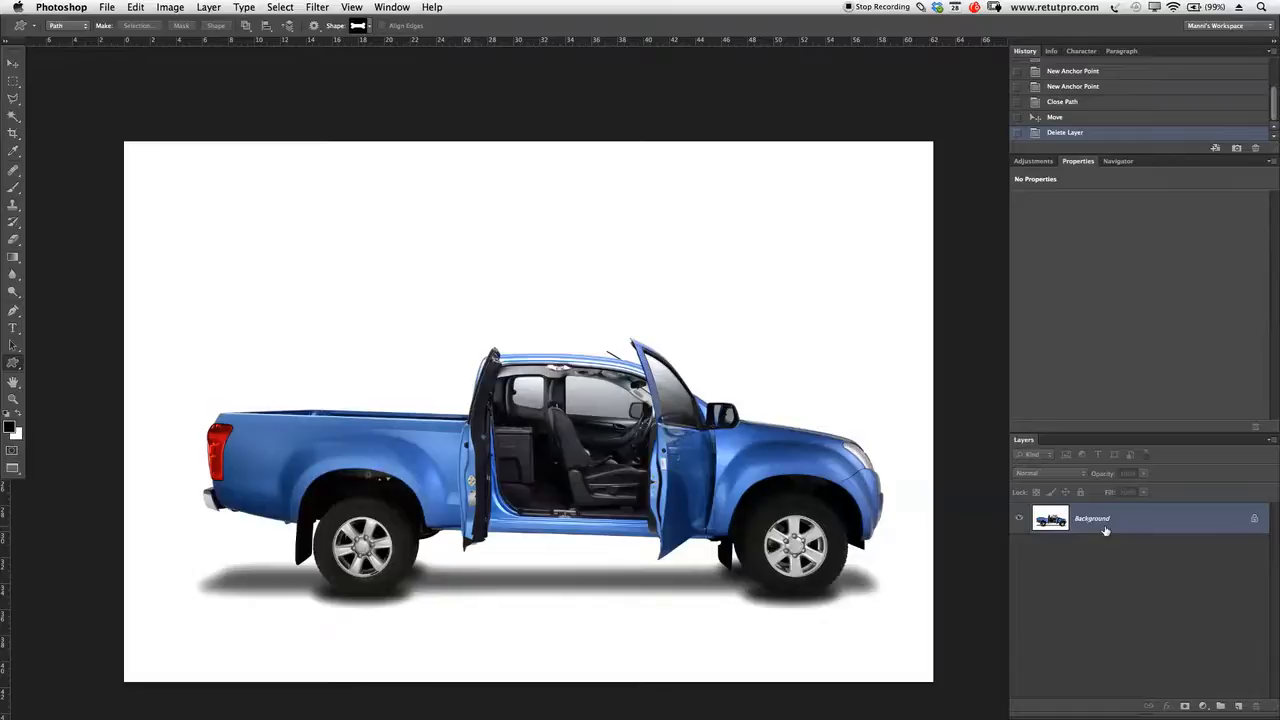
Set the Pen tool to Path mode and place the first anchor point above the truck bed
key(p)
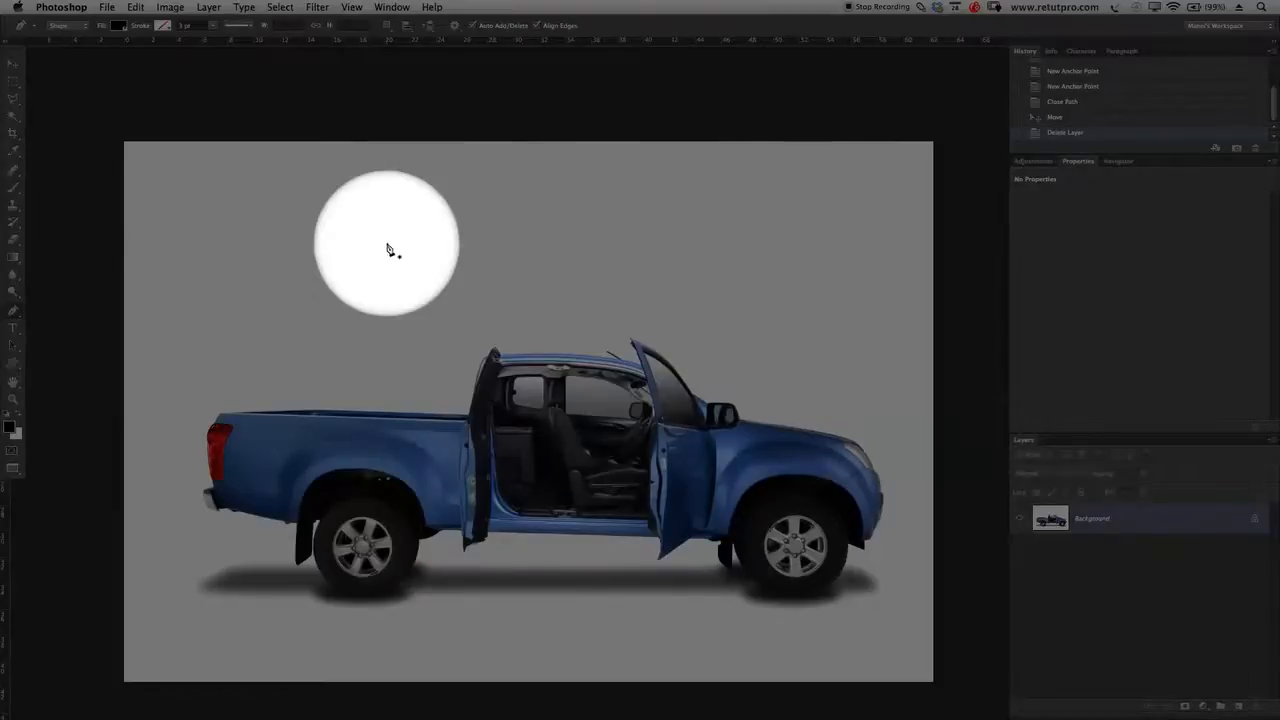
key(F1)
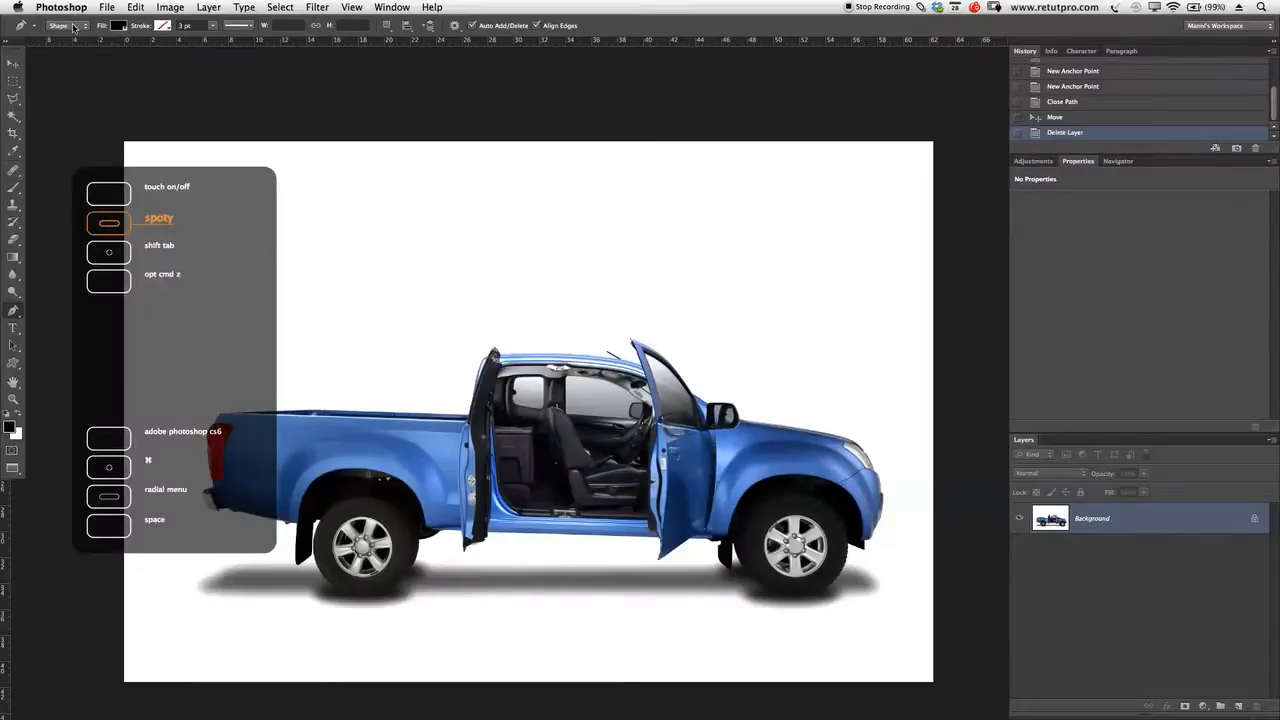
click(73, 27)
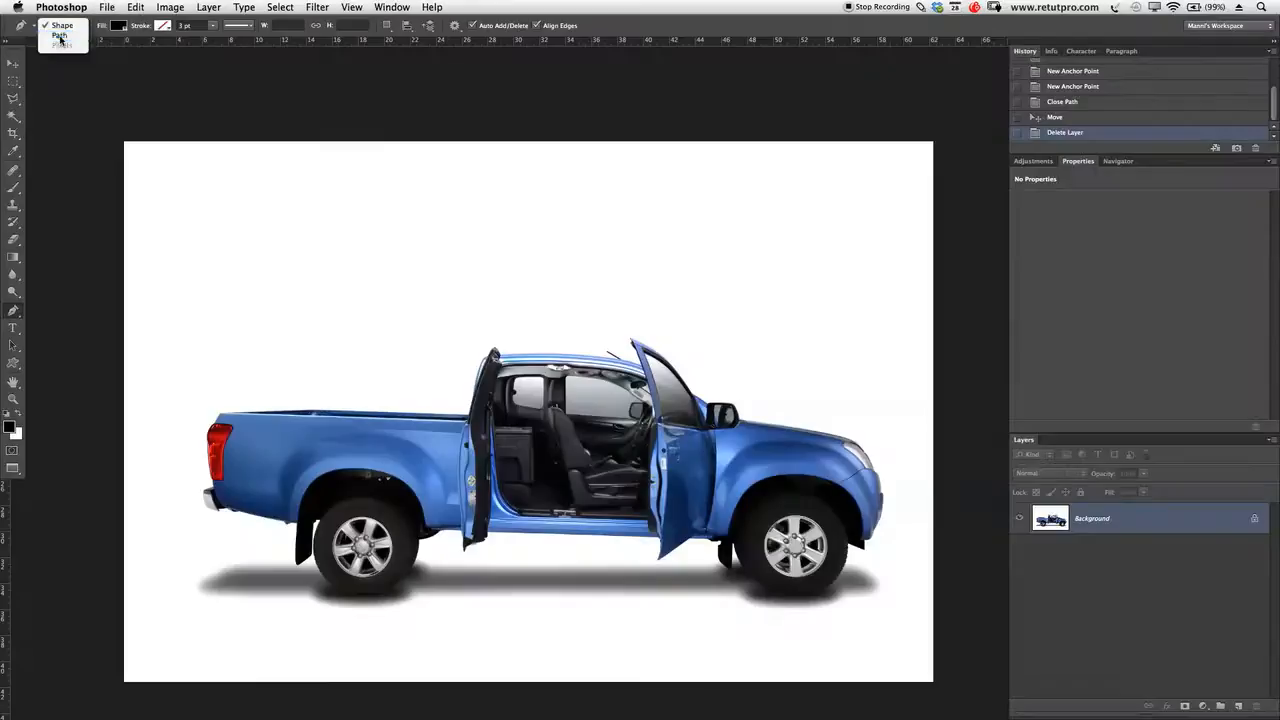
click(60, 36)
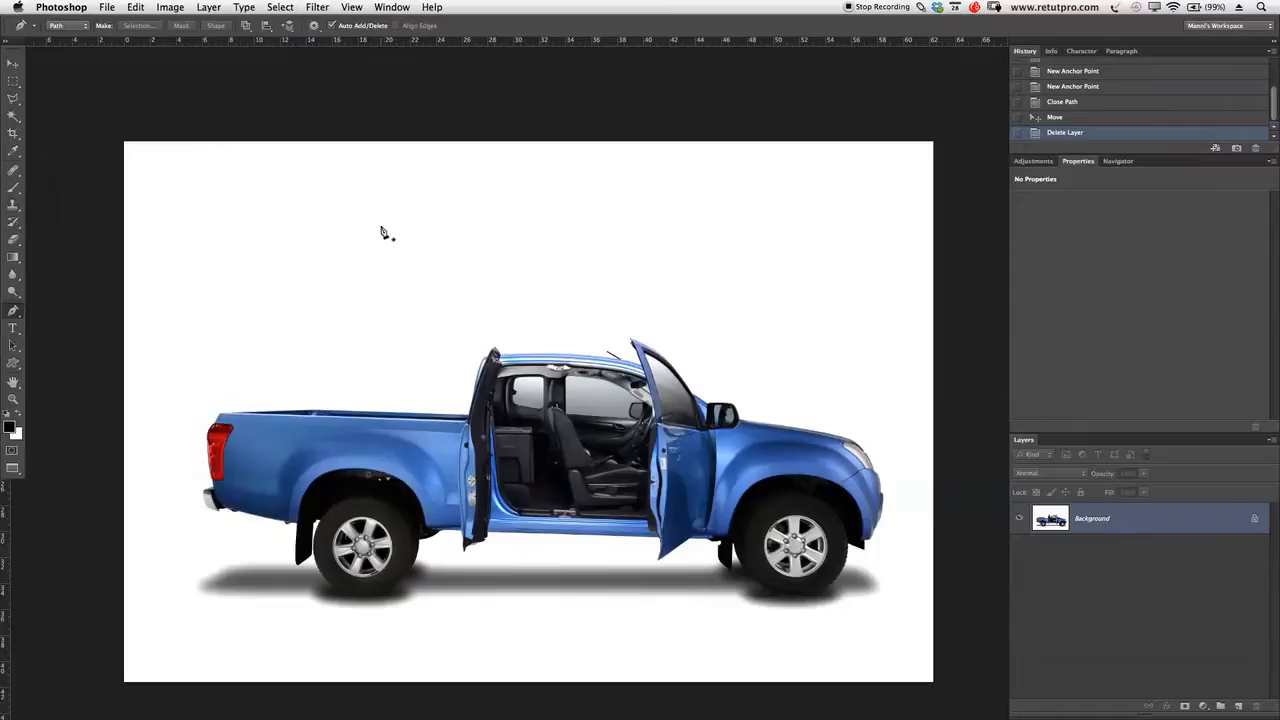
click(382, 227)
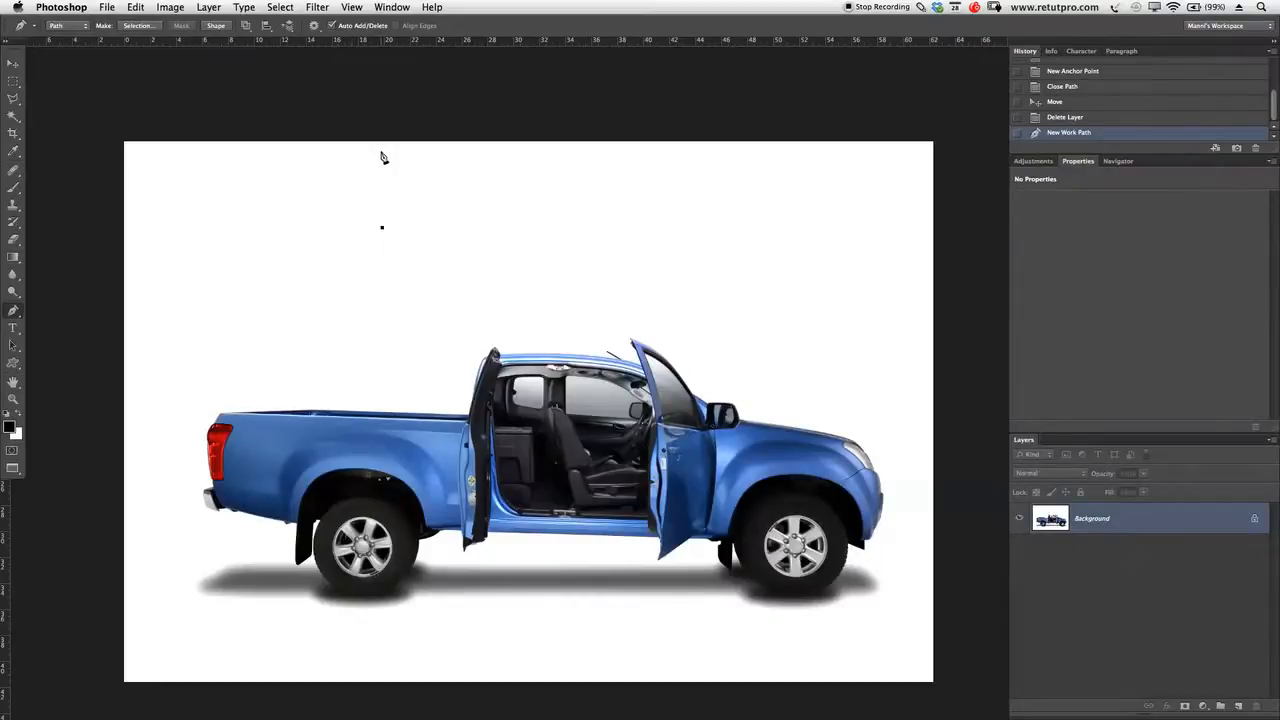
Try the second anchor point at several positions around the first one, undoing each placement
click(379, 154)
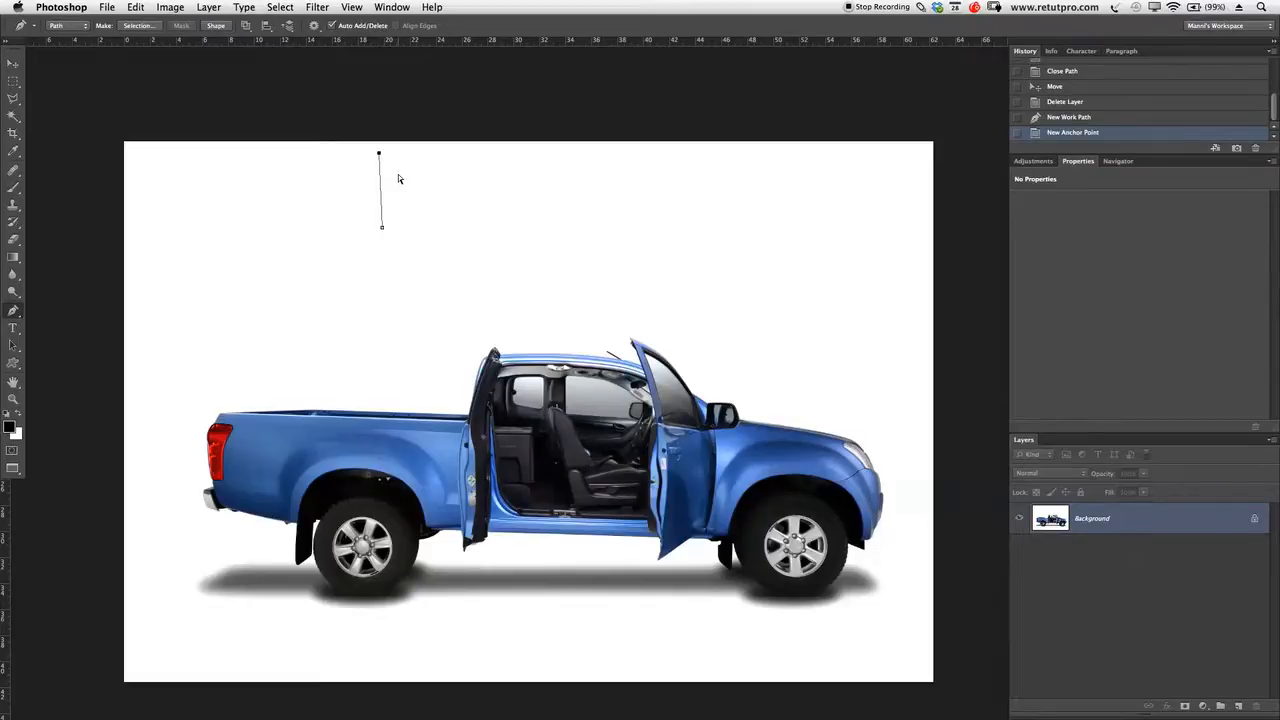
key(ctrl+z)
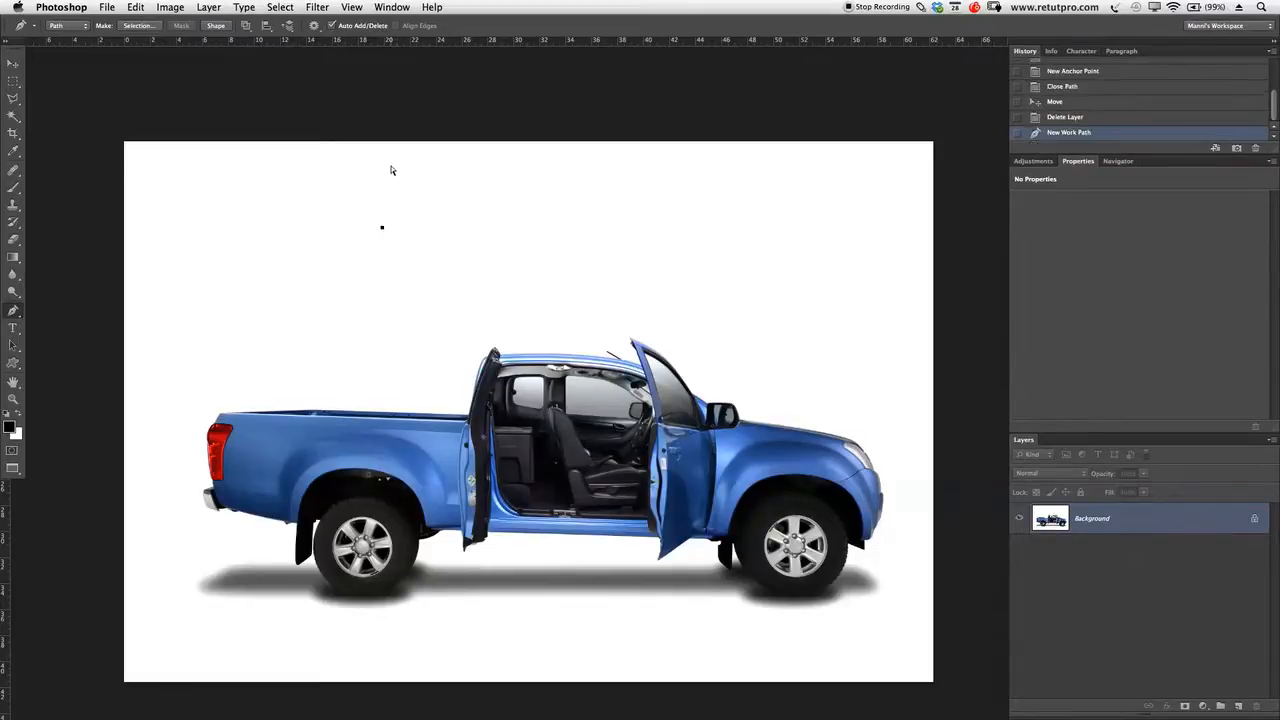
click(390, 309)
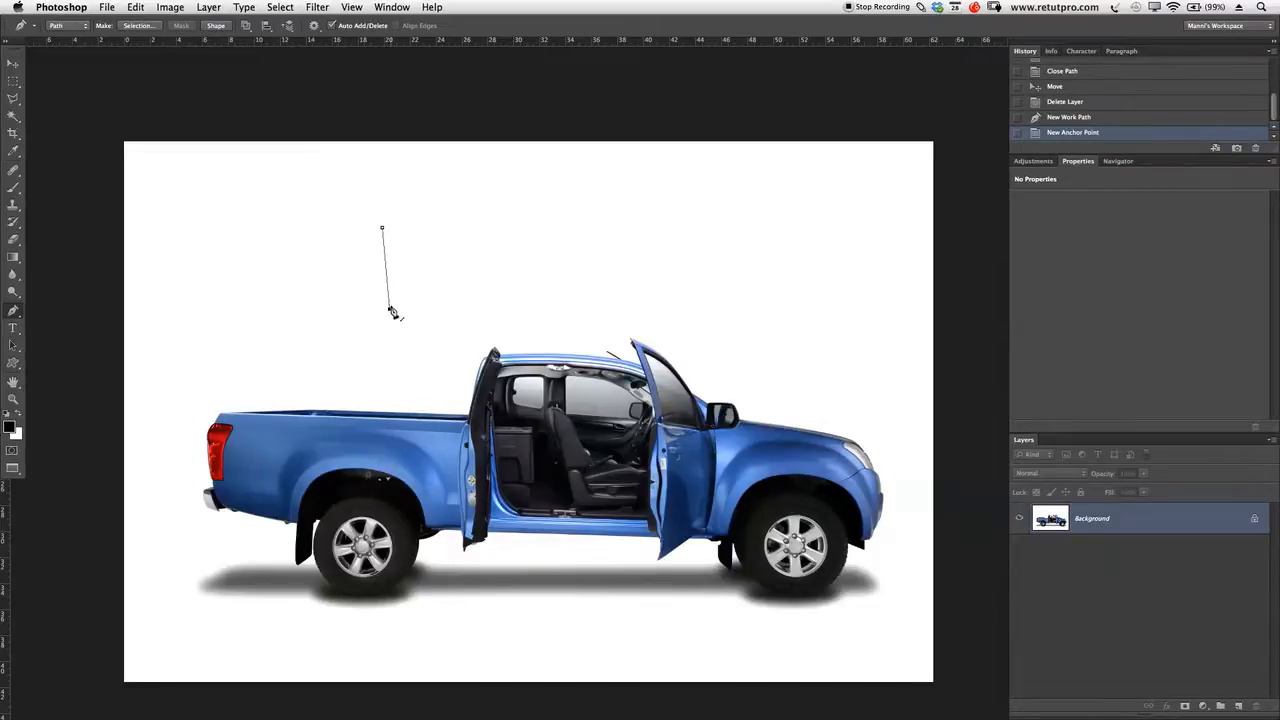
key(super+z)
click(461, 258)
key(super+z)
click(462, 197)
key(super+z)
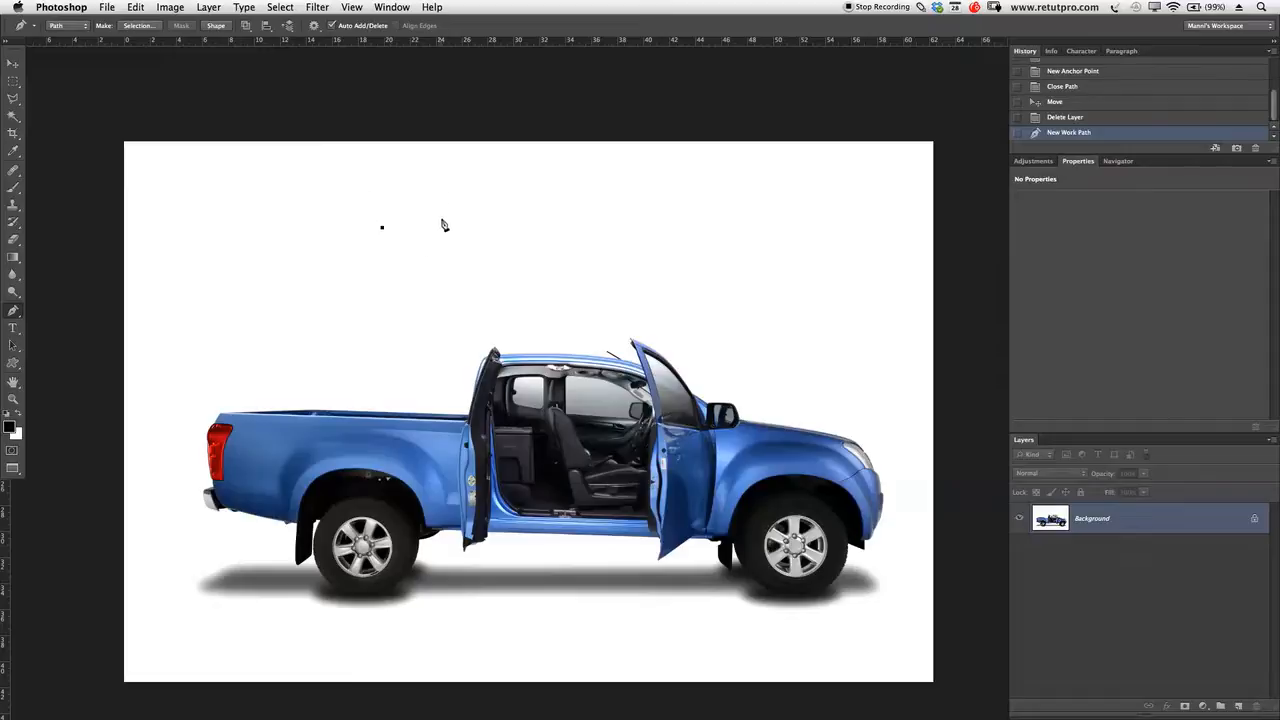
Draw a straight segment down from the first anchor point, followed by a curved segment up to the right
click(384, 304)
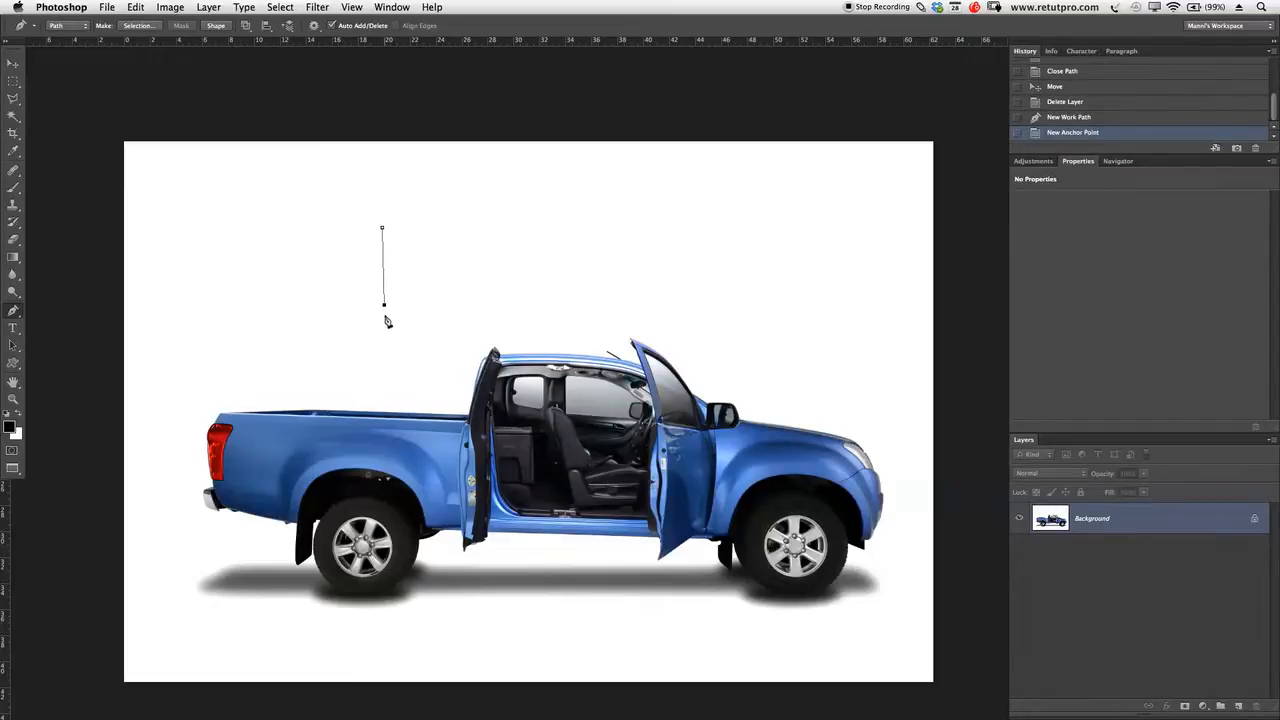
click(469, 248)
drag(470, 249, 410, 193)
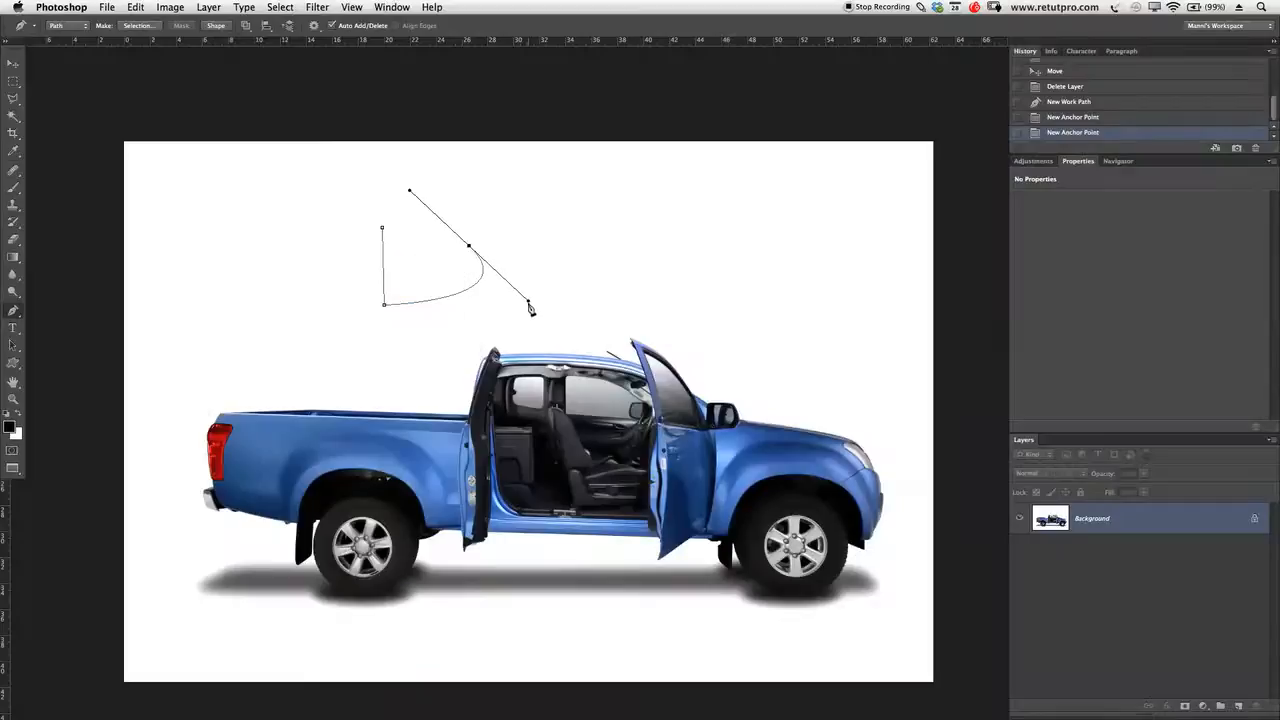
Reshape the curve with its last anchor point's handles, breaking them apart so that the outgoing handle points horizontally right
mouse_move(531, 304)
mouse_down()
mouse_move(477, 334)
mouse_move(546, 290)
mouse_move(449, 334)
mouse_move(514, 291)
mouse_move(480, 329)
mouse_move(519, 301)
mouse_up()
mouse_move(418, 186)
mouse_down()
mouse_move(386, 214)
mouse_move(446, 171)
mouse_move(432, 194)
mouse_up()
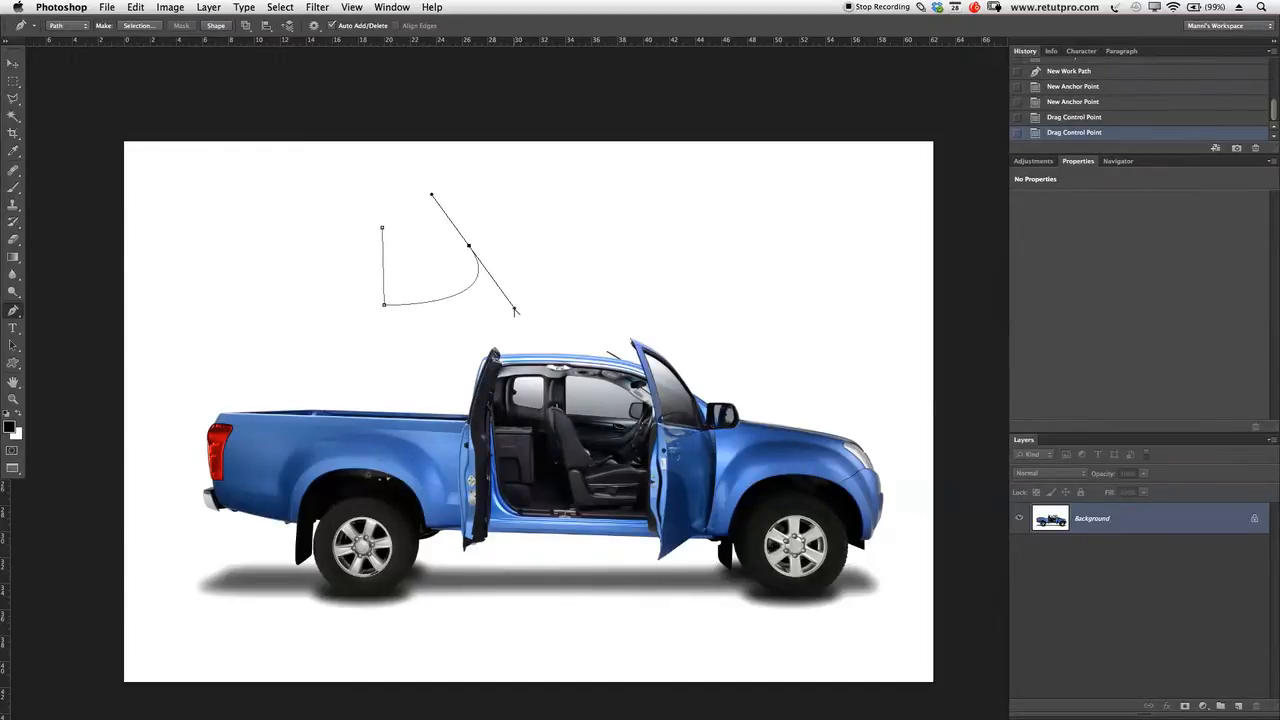
mouse_move(515, 311)
mouse_down()
mouse_move(459, 318)
mouse_move(508, 289)
mouse_move(480, 314)
mouse_move(489, 323)
mouse_move(492, 312)
mouse_up()
drag(431, 196, 539, 358)
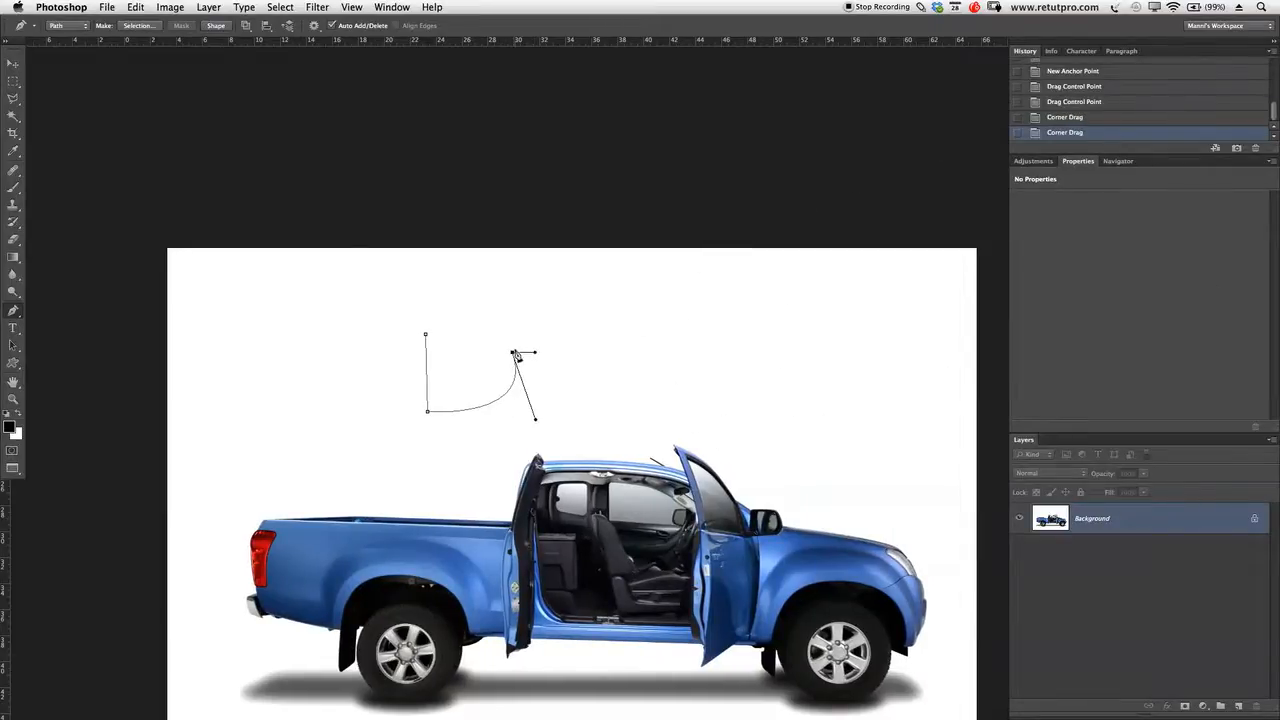
Flip the curve anchor's outgoing handle to the left and close the path through two more corner points
click(662, 352)
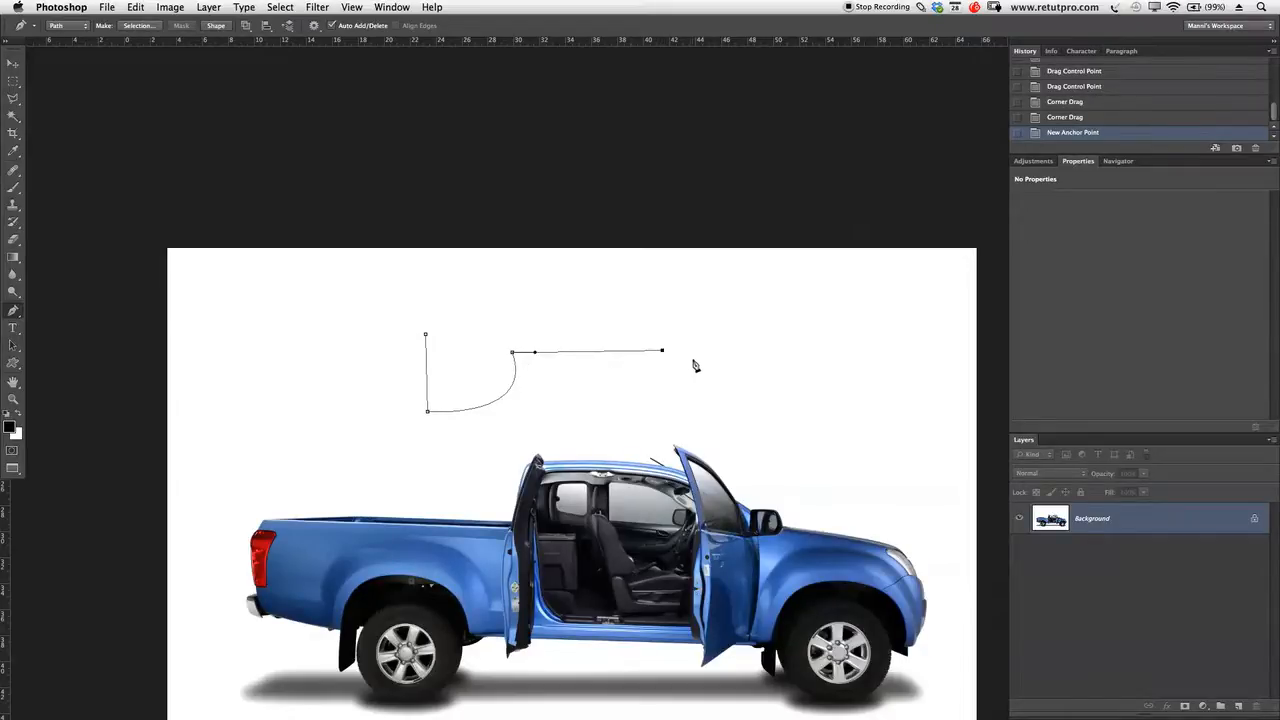
key(super+z)
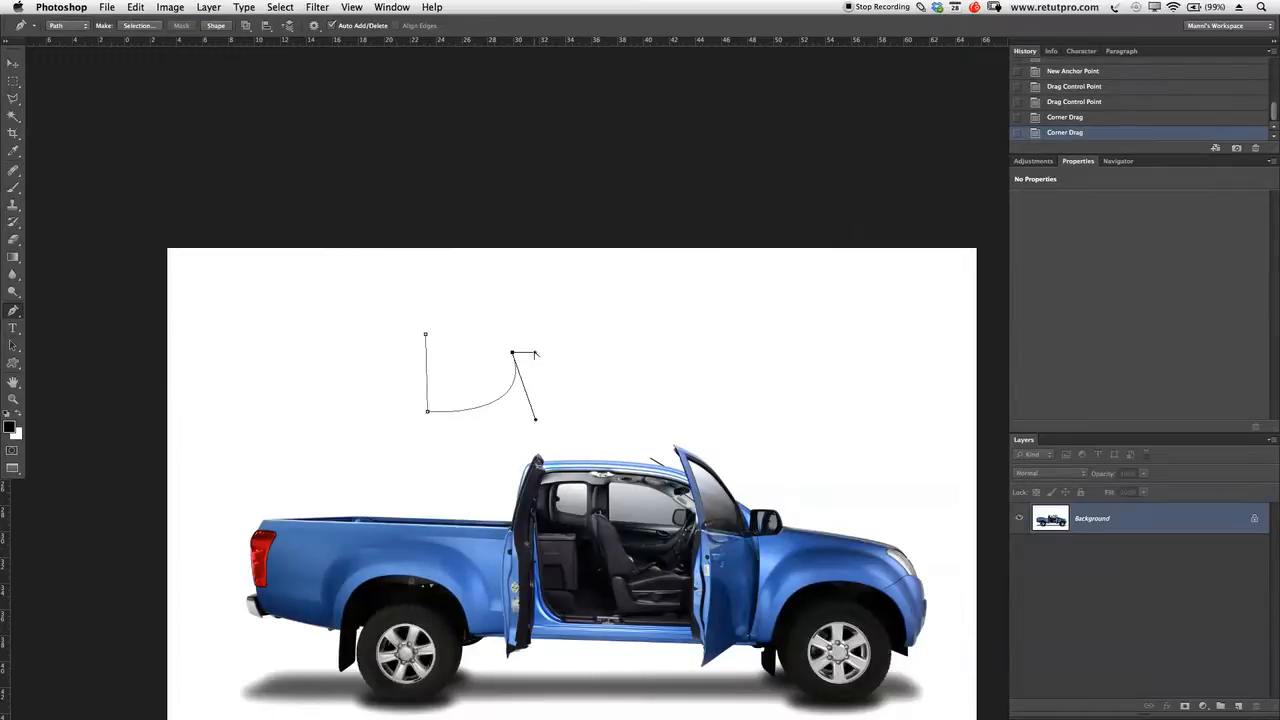
drag(533, 348, 497, 357)
click(441, 355)
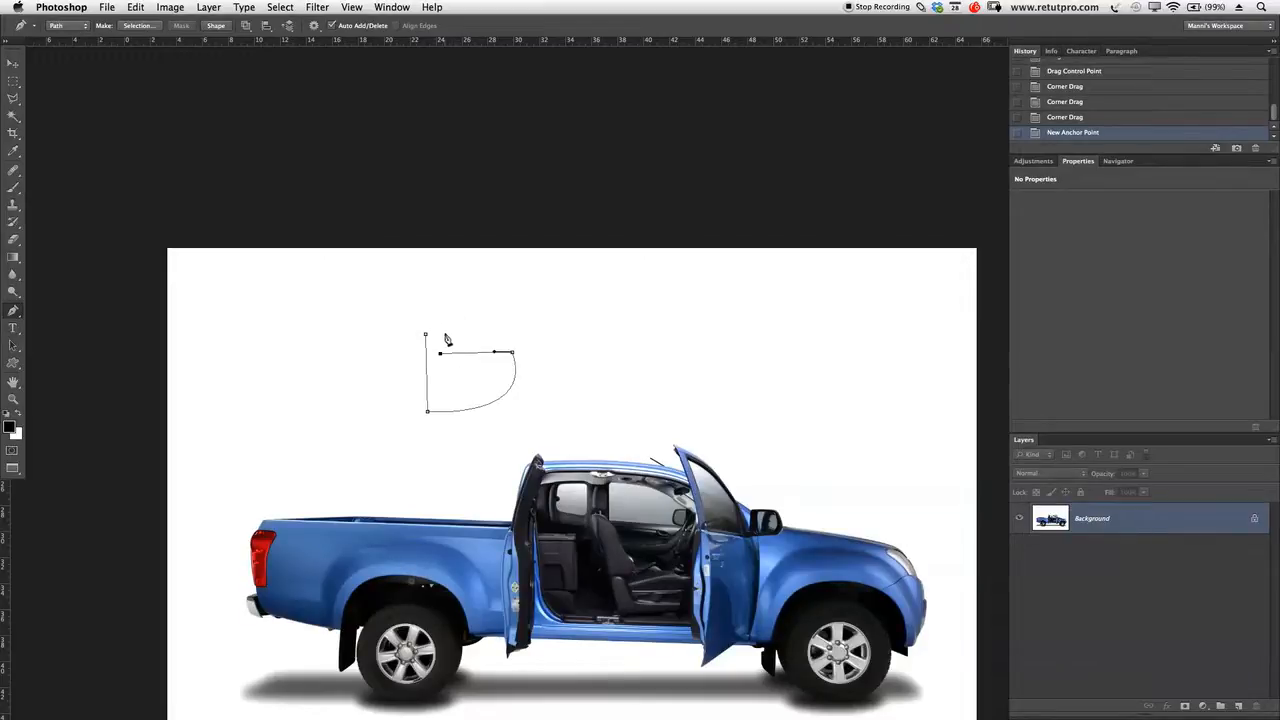
click(438, 336)
click(426, 336)
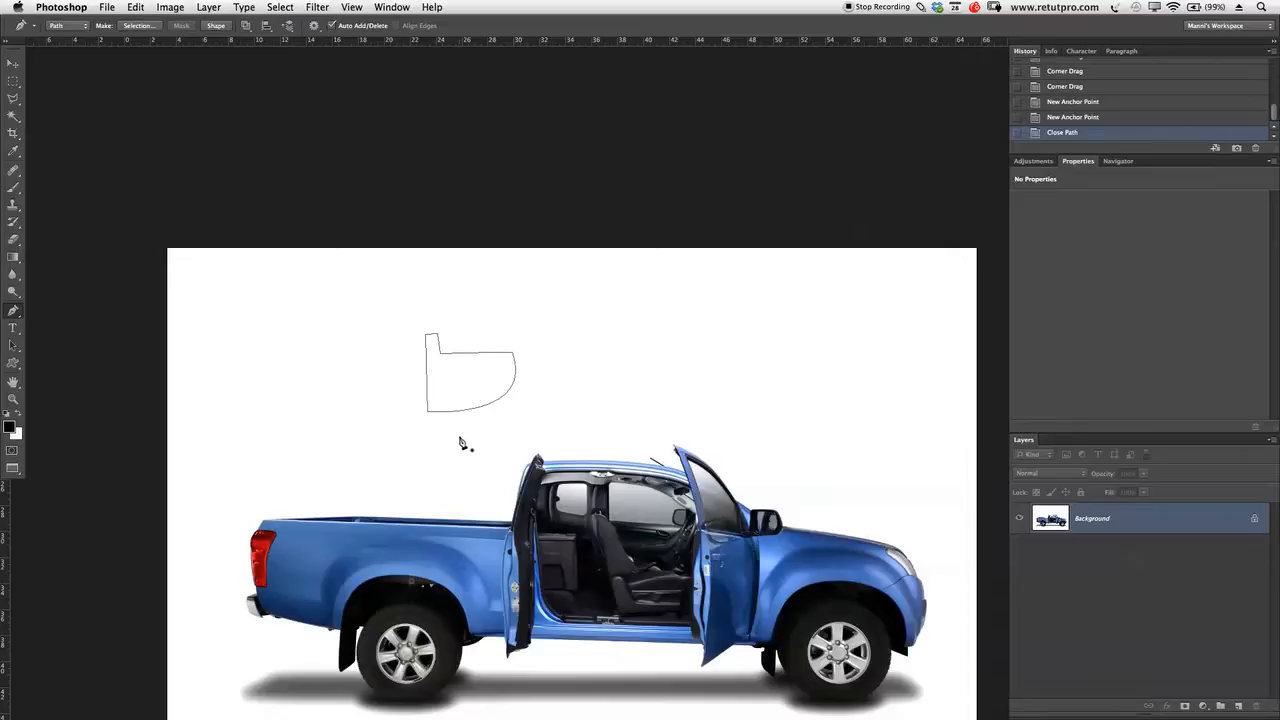
Delete the closed path and draw an open wavy path looping across the white area above the truck
key(Delete)
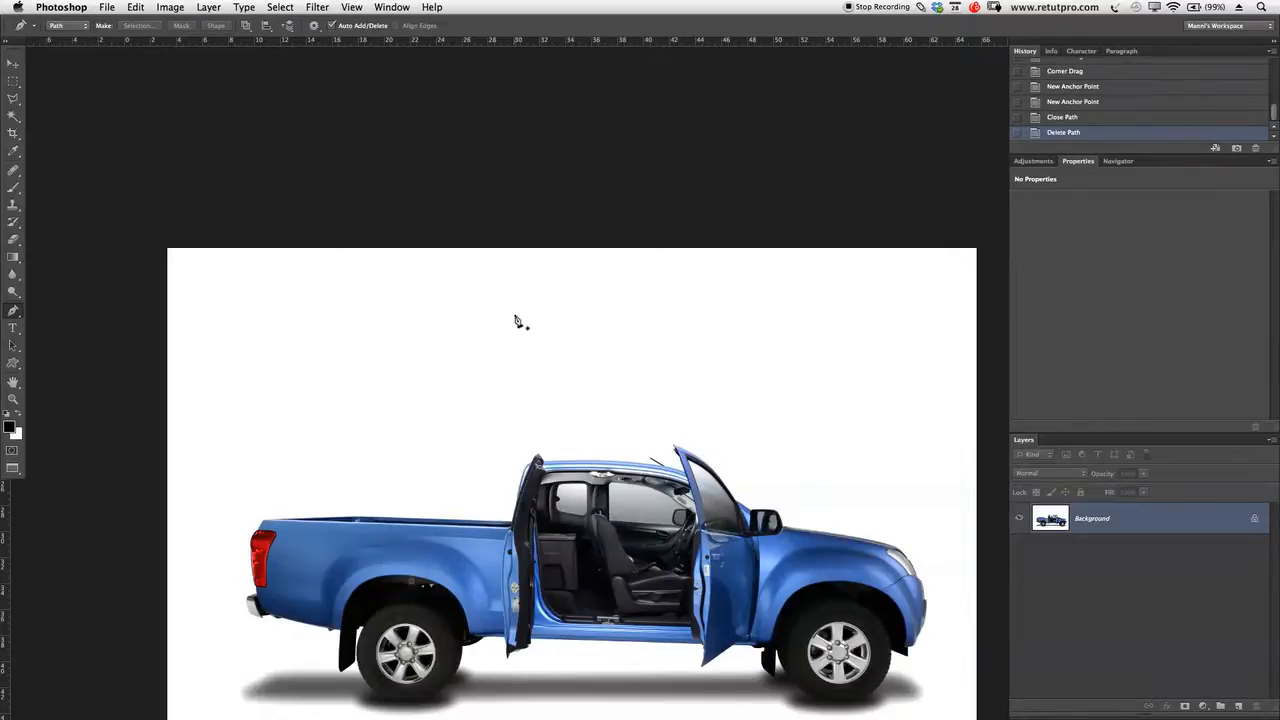
click(370, 327)
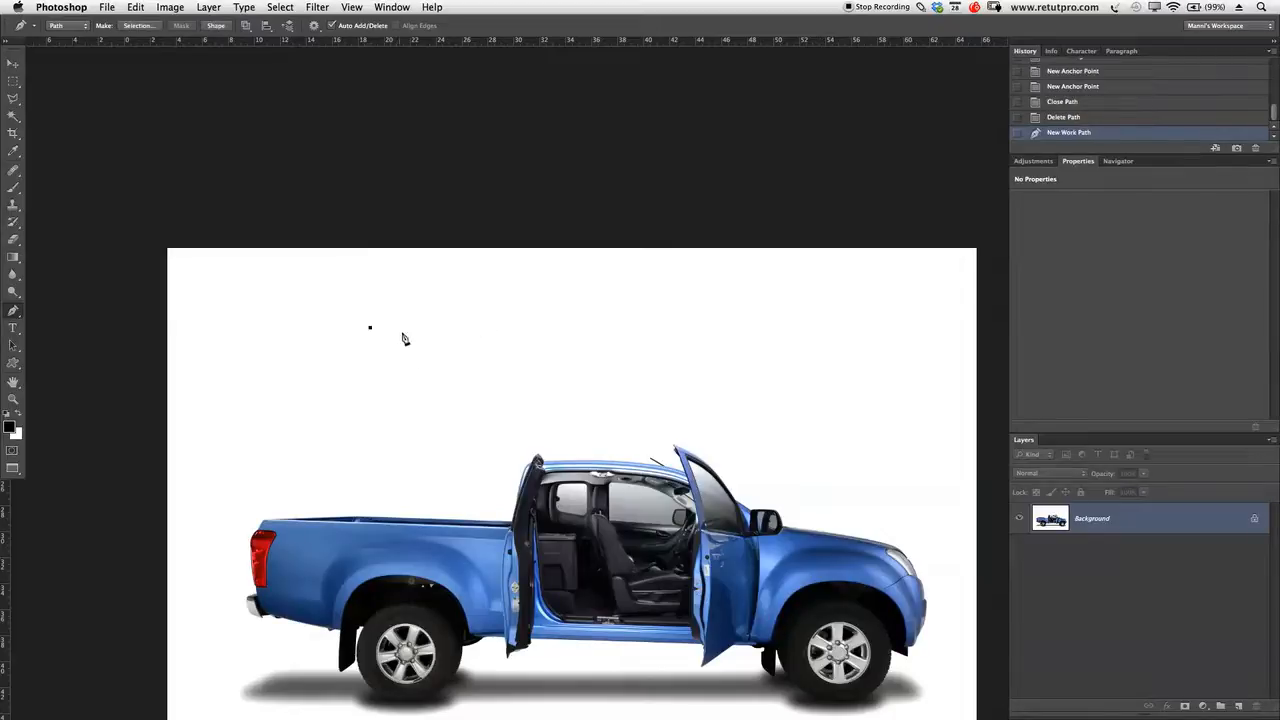
click(447, 329)
click(553, 313)
drag(626, 310, 788, 348)
drag(756, 403, 381, 386)
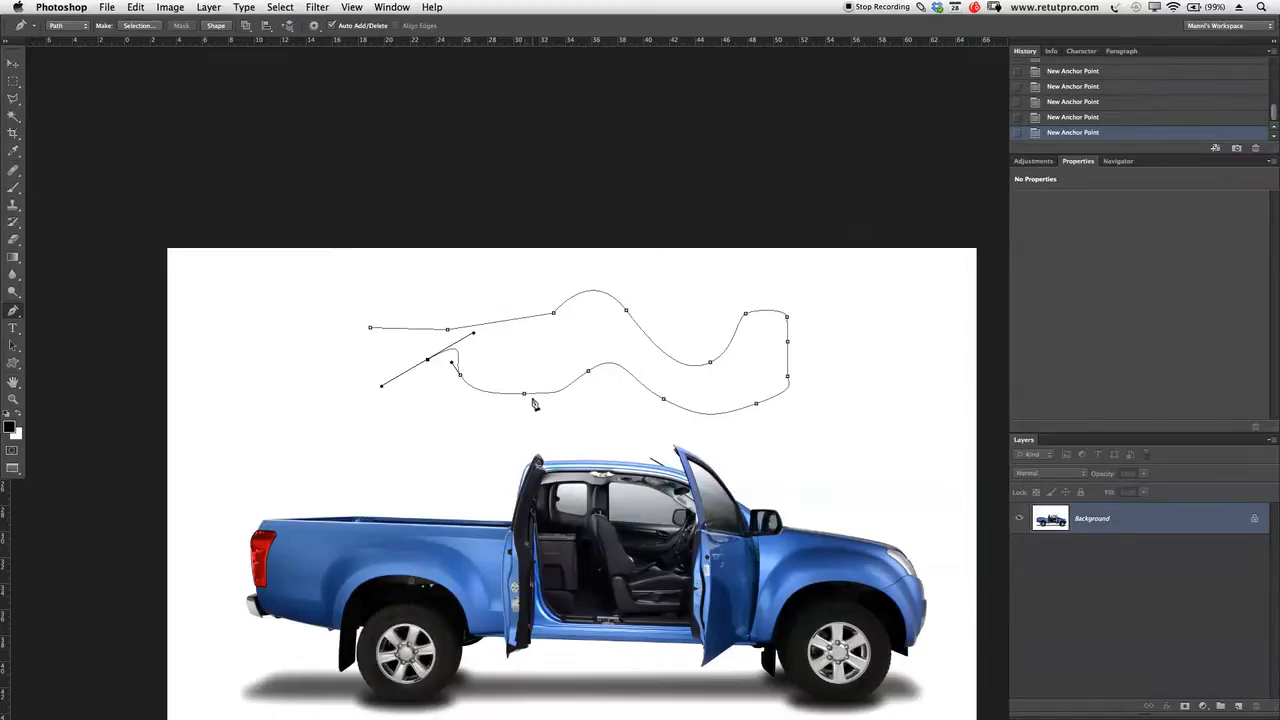
Extend the wavy path's lower left end with a curved point and move two anchor points on its right side outward
drag(370, 327, 380, 342)
drag(746, 318, 681, 293)
drag(787, 378, 812, 390)
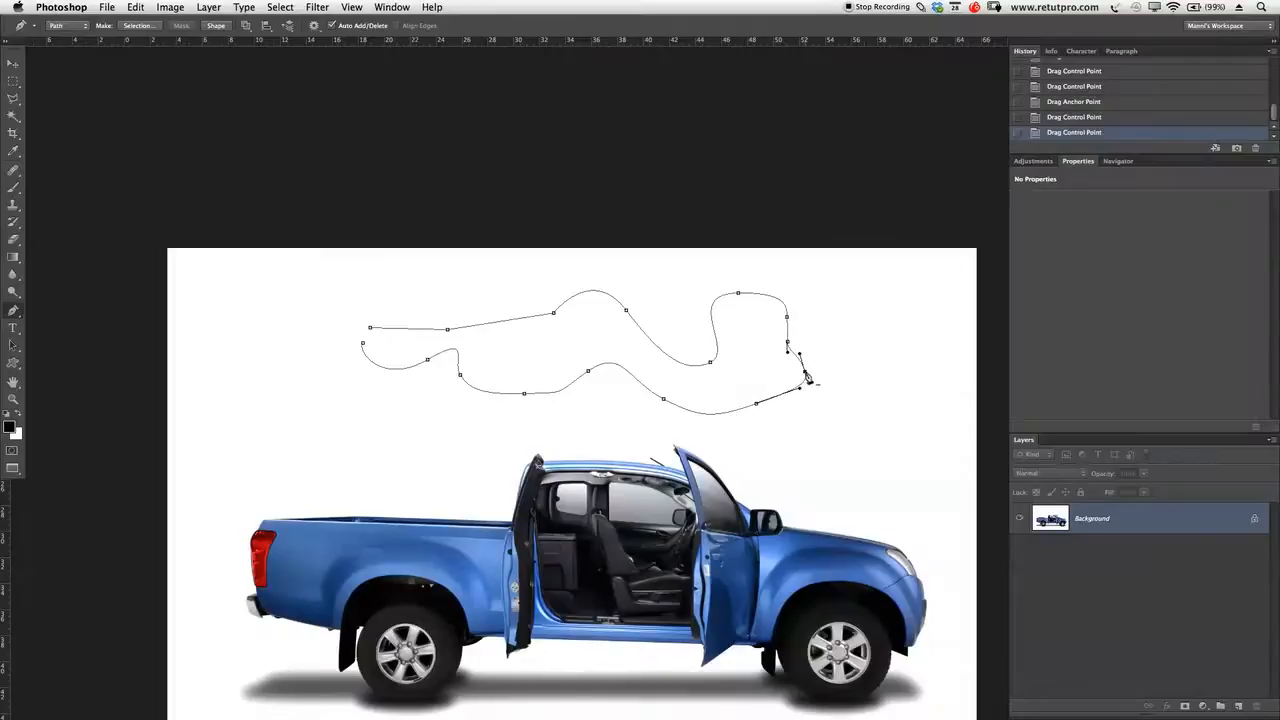
Remove the wavy path's lower right segment and rejoin the two open ends with a new segment
click(806, 378)
key(BackSpace)
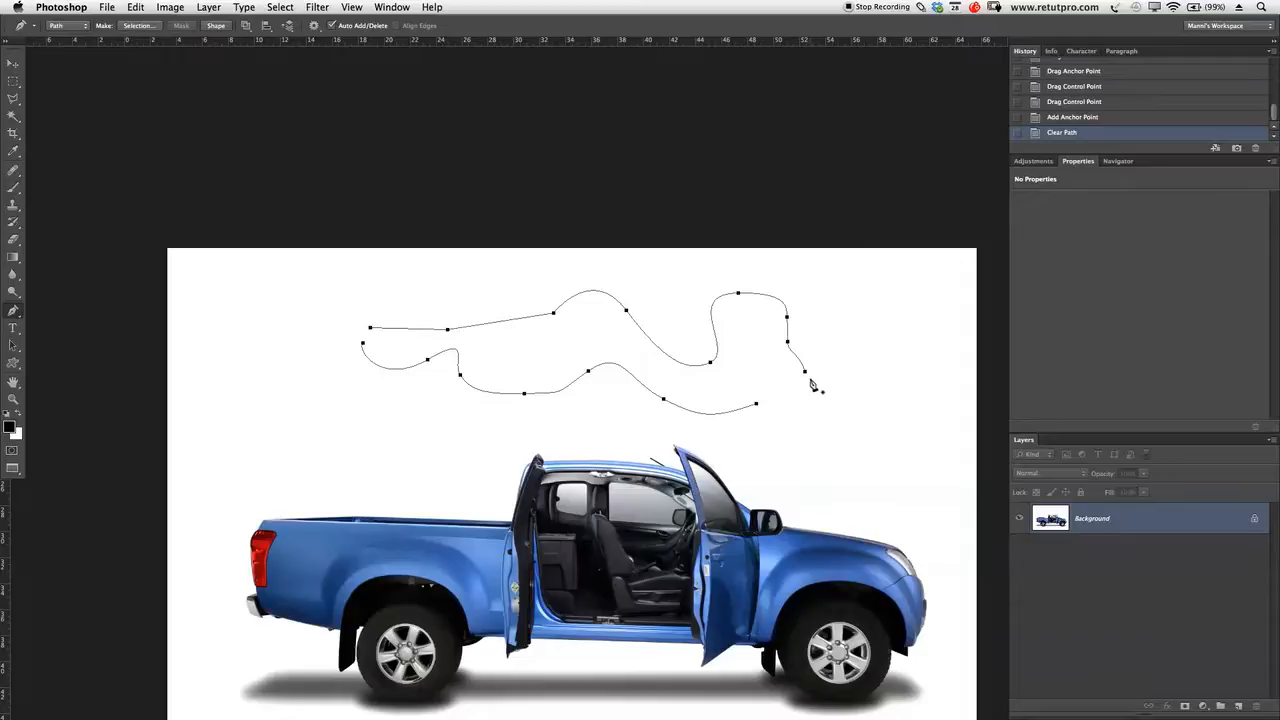
click(757, 408)
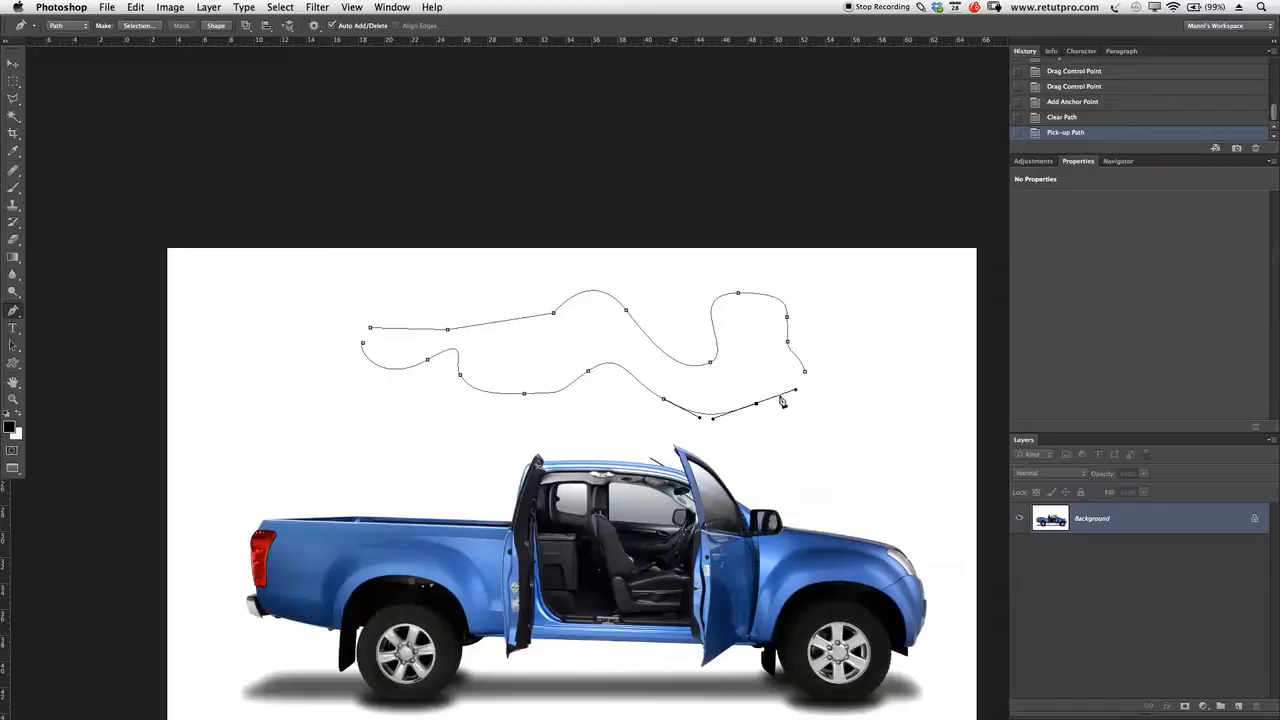
click(803, 379)
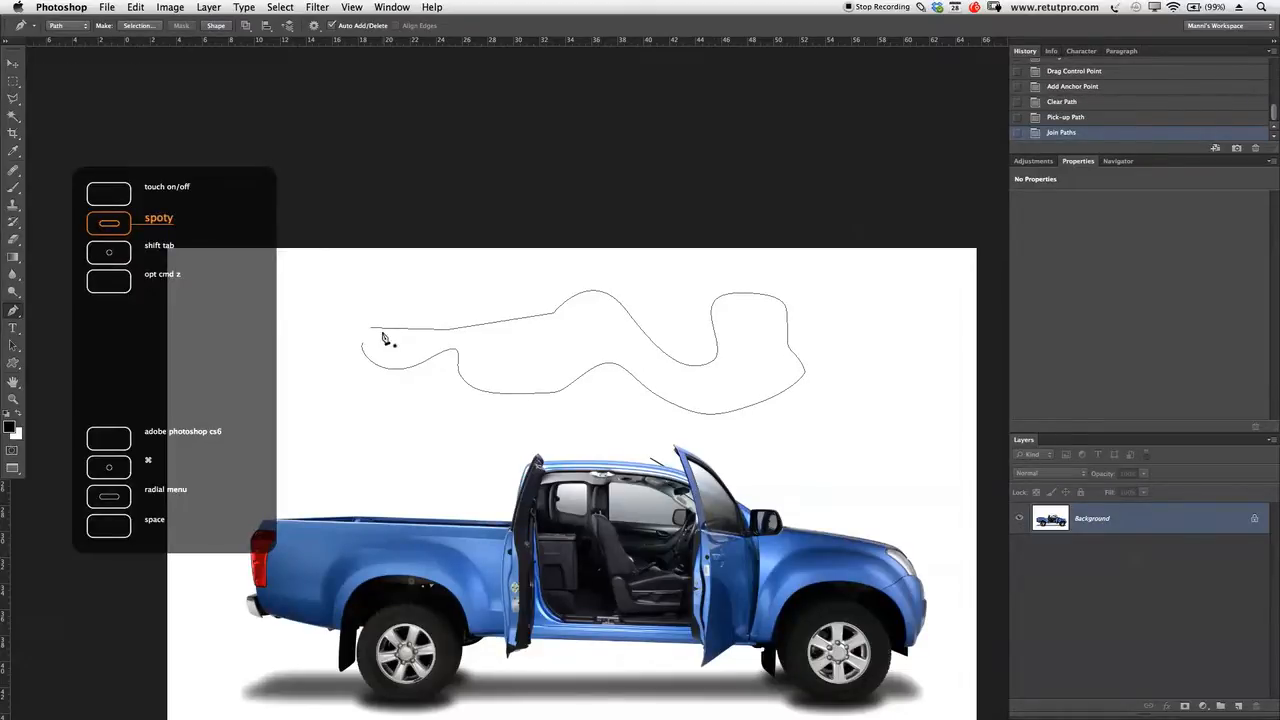
Pick up the wavy path's lower left end and close the path at its starting anchor point
key(F1)
key(F1)
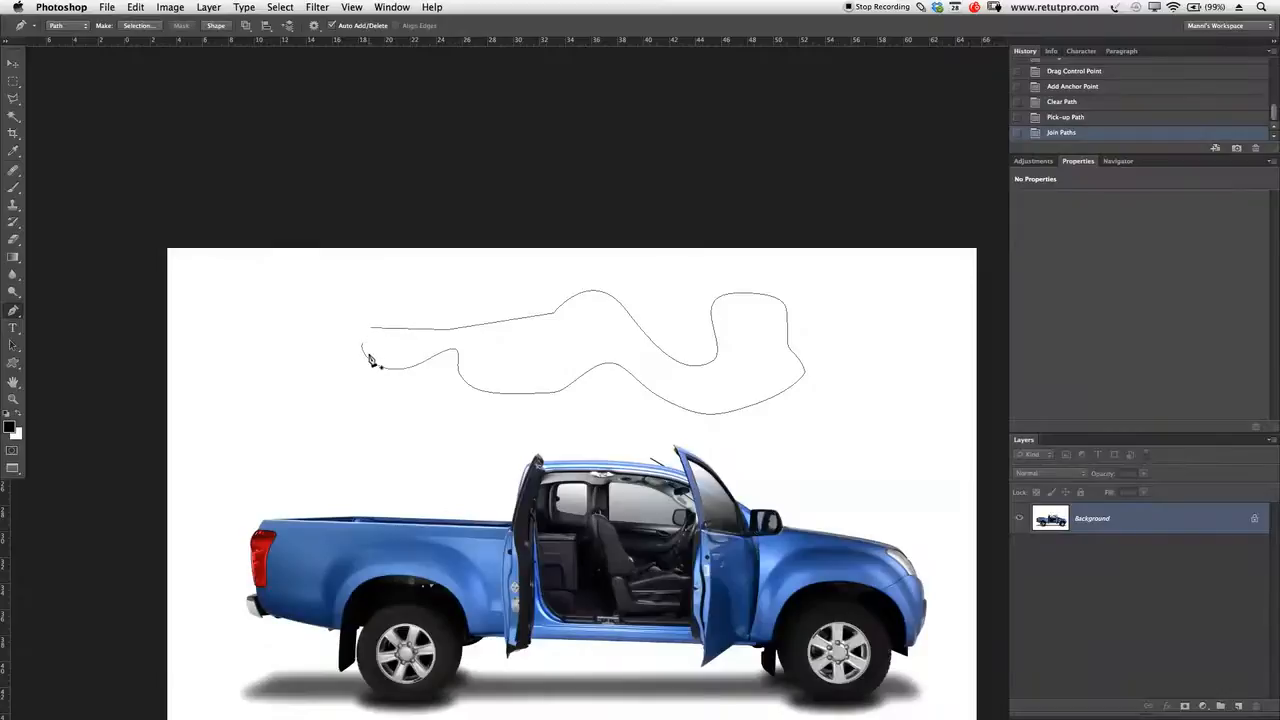
click(363, 350)
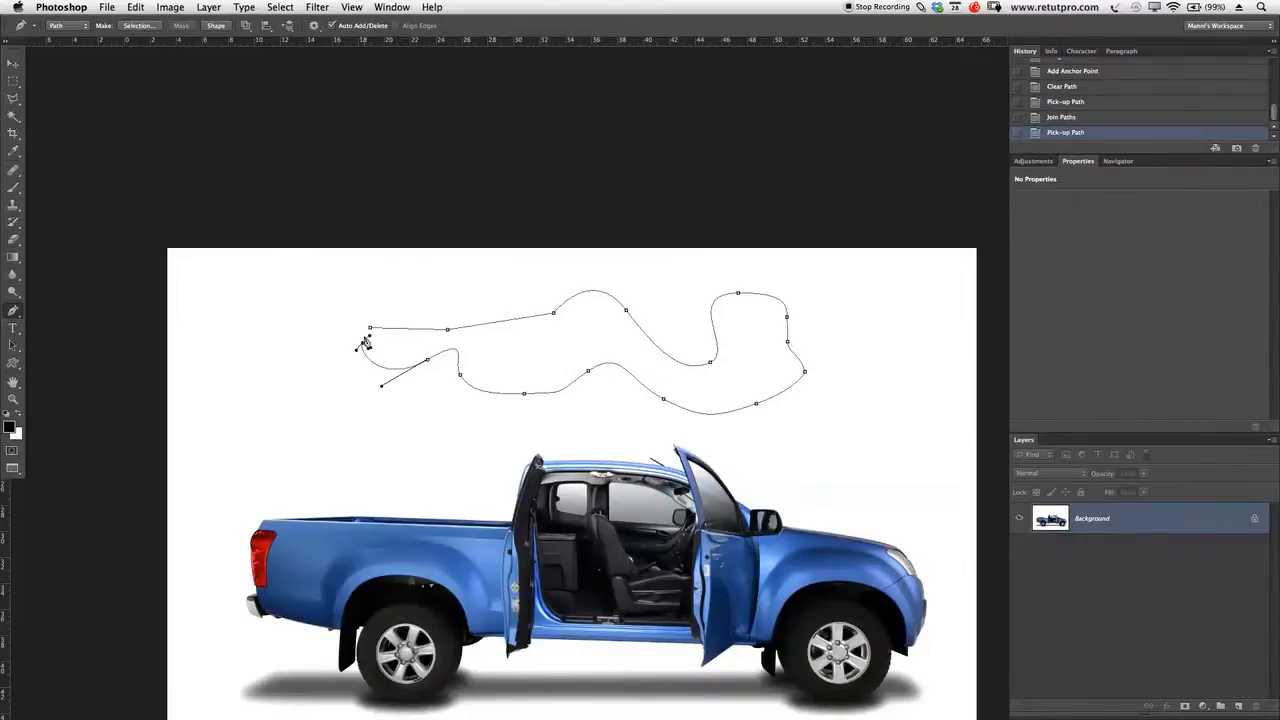
click(362, 348)
key(F1)
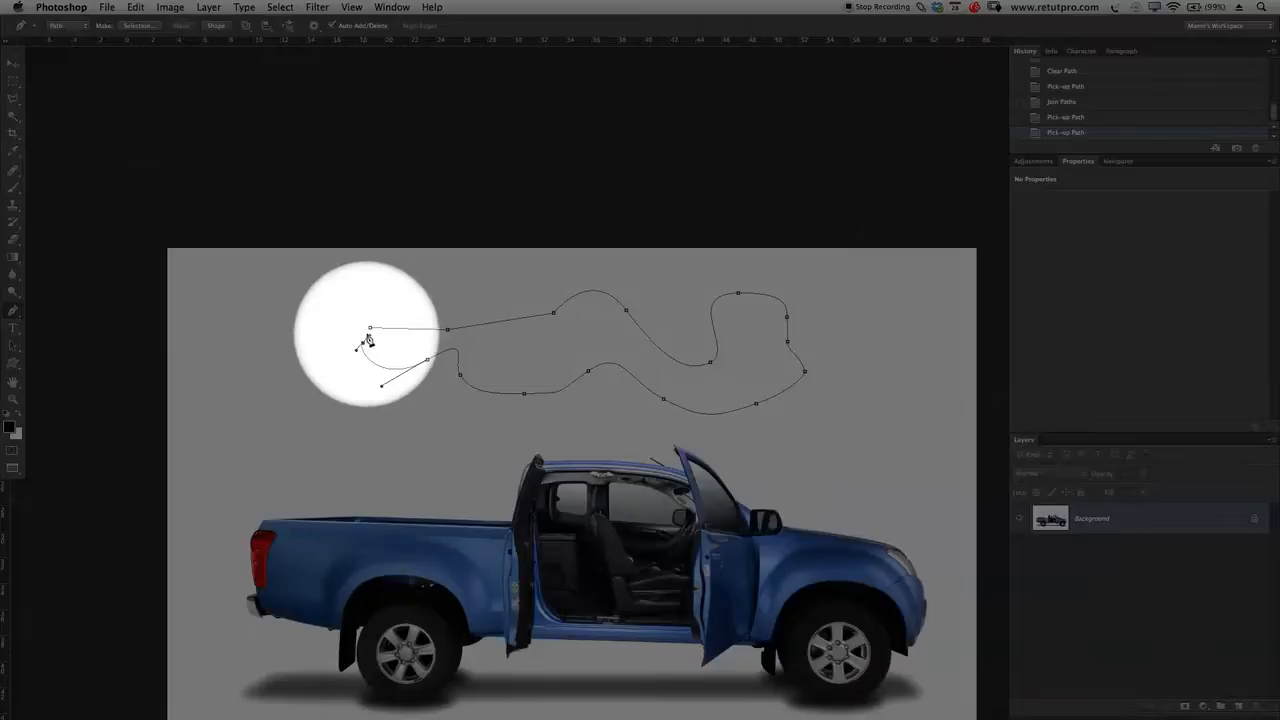
key(F1)
click(370, 330)
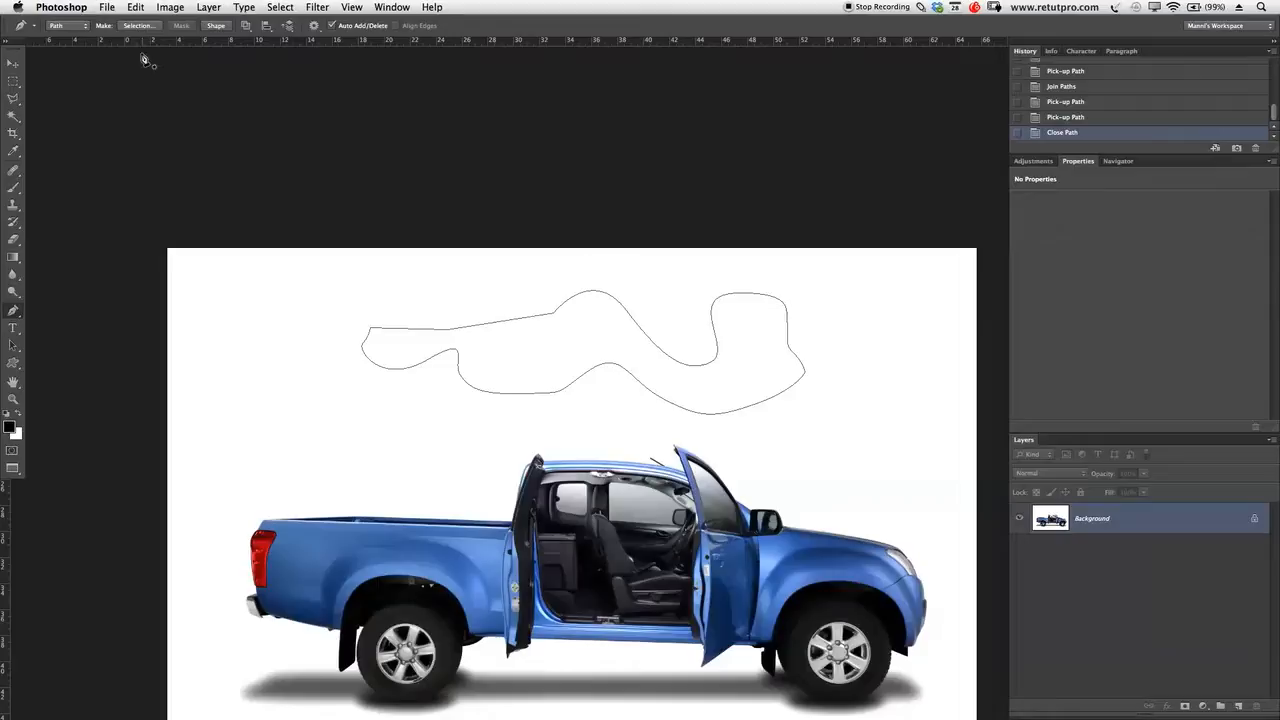
Make a new anti-aliased selection with a feather radius of 0 pixels from the path, and deselect it
click(138, 25)
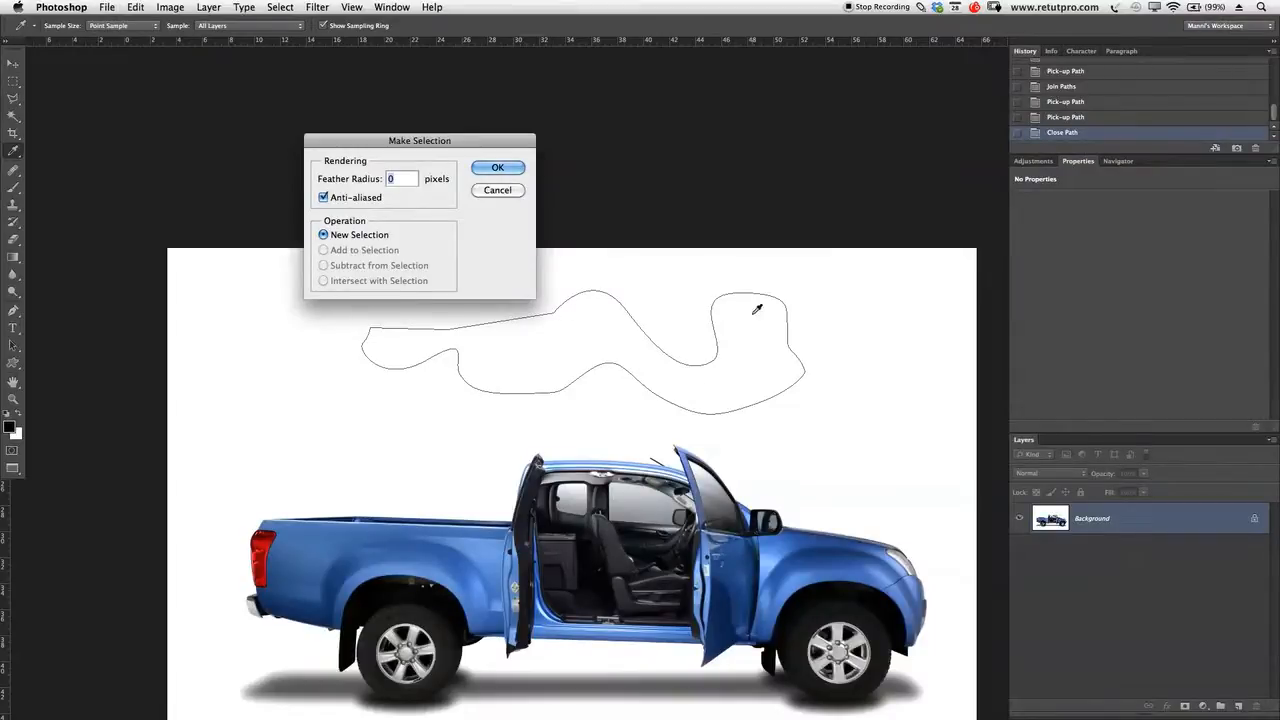
click(506, 168)
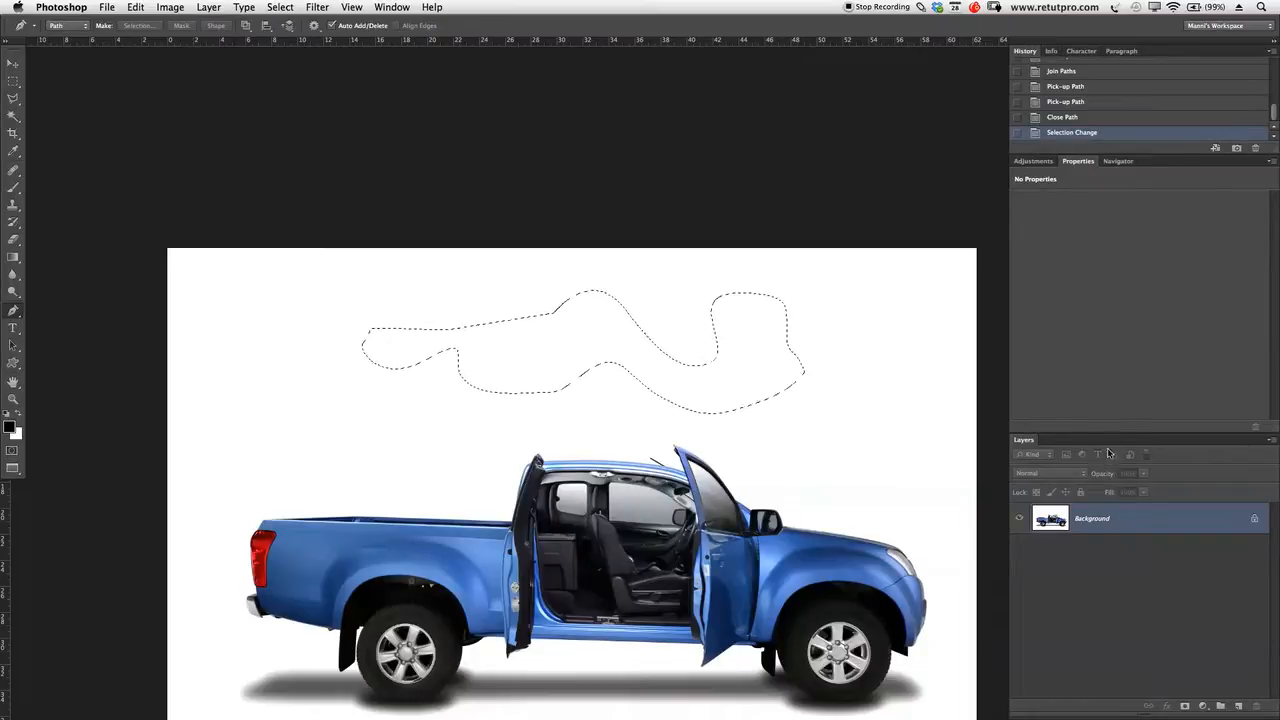
key(super+d)
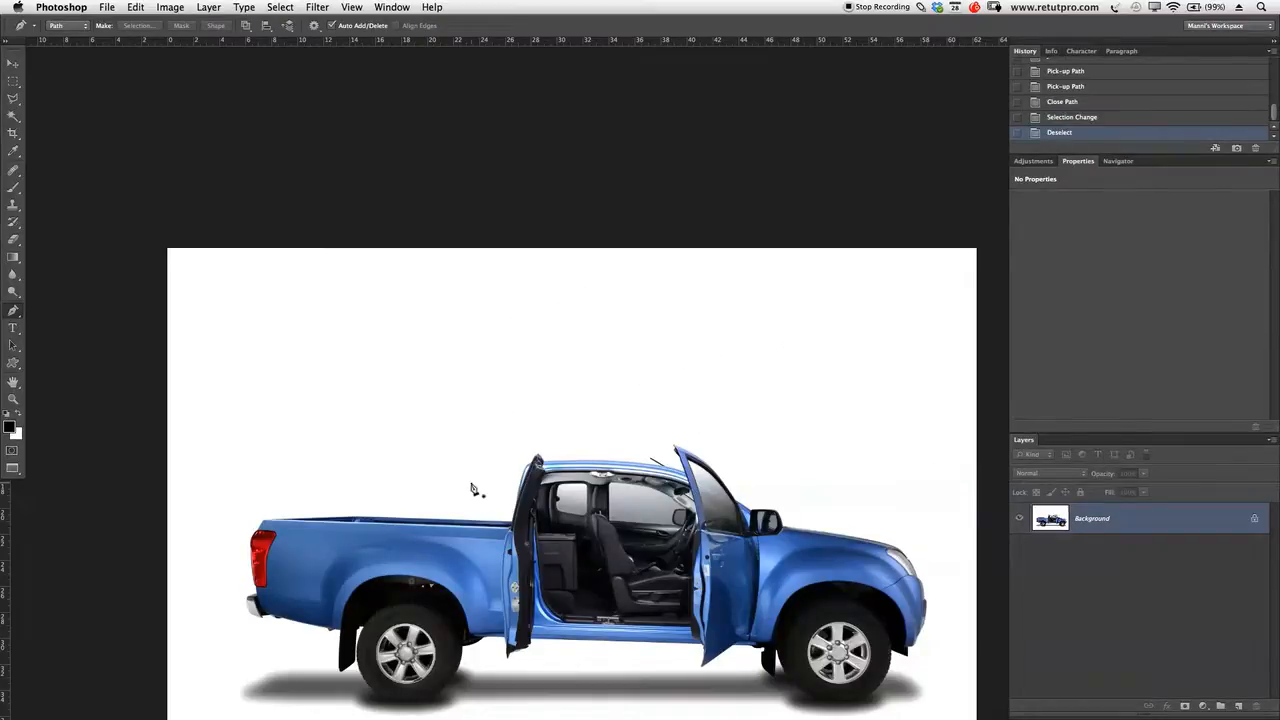
Start a new Pen path at the rear side window's upper left corner and trace its left edge down to the latch
scroll(554, 503, down, 3)
key(z)
drag(581, 423, 665, 418)
drag(539, 534, 580, 432)
key(p)
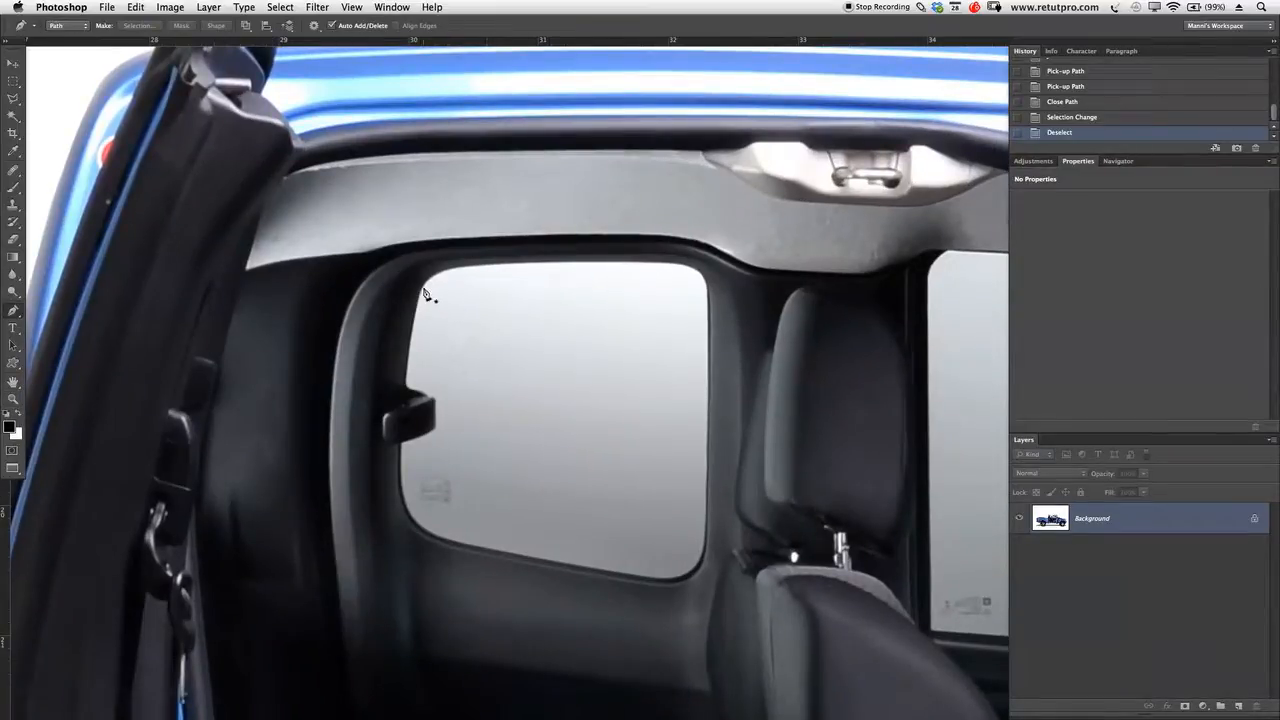
key(z)
drag(431, 303, 454, 310)
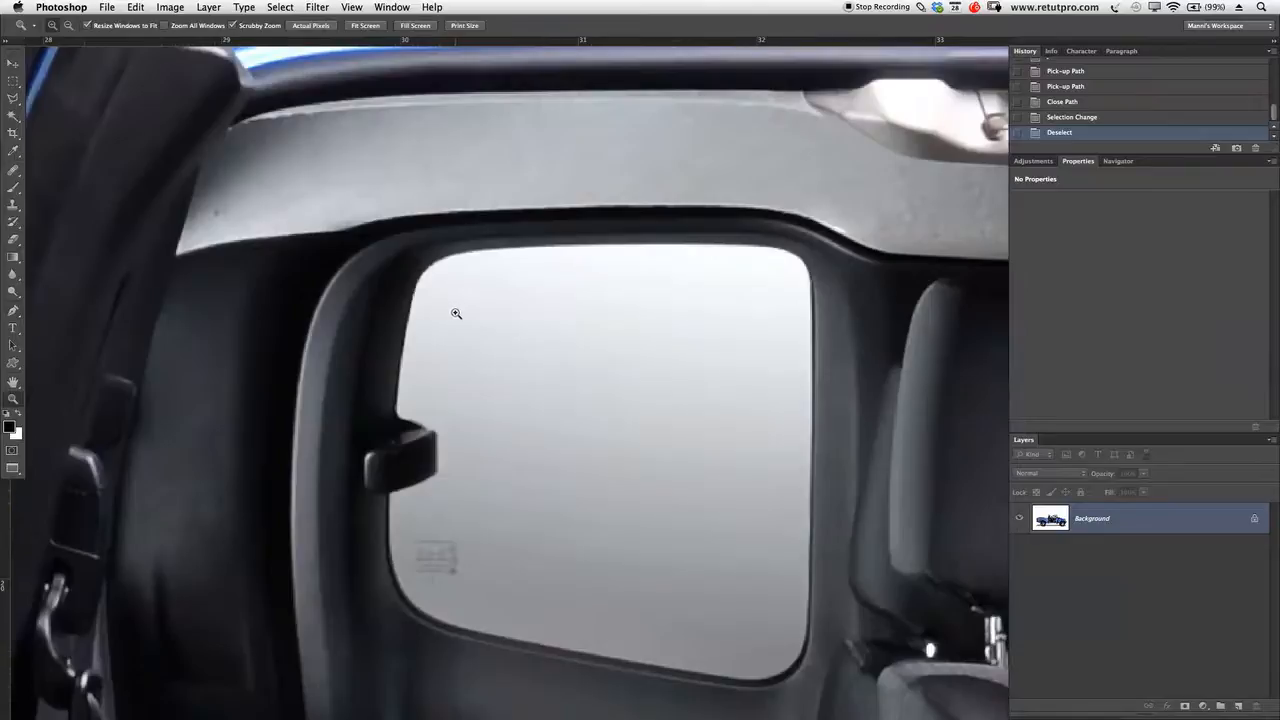
key(p)
click(419, 278)
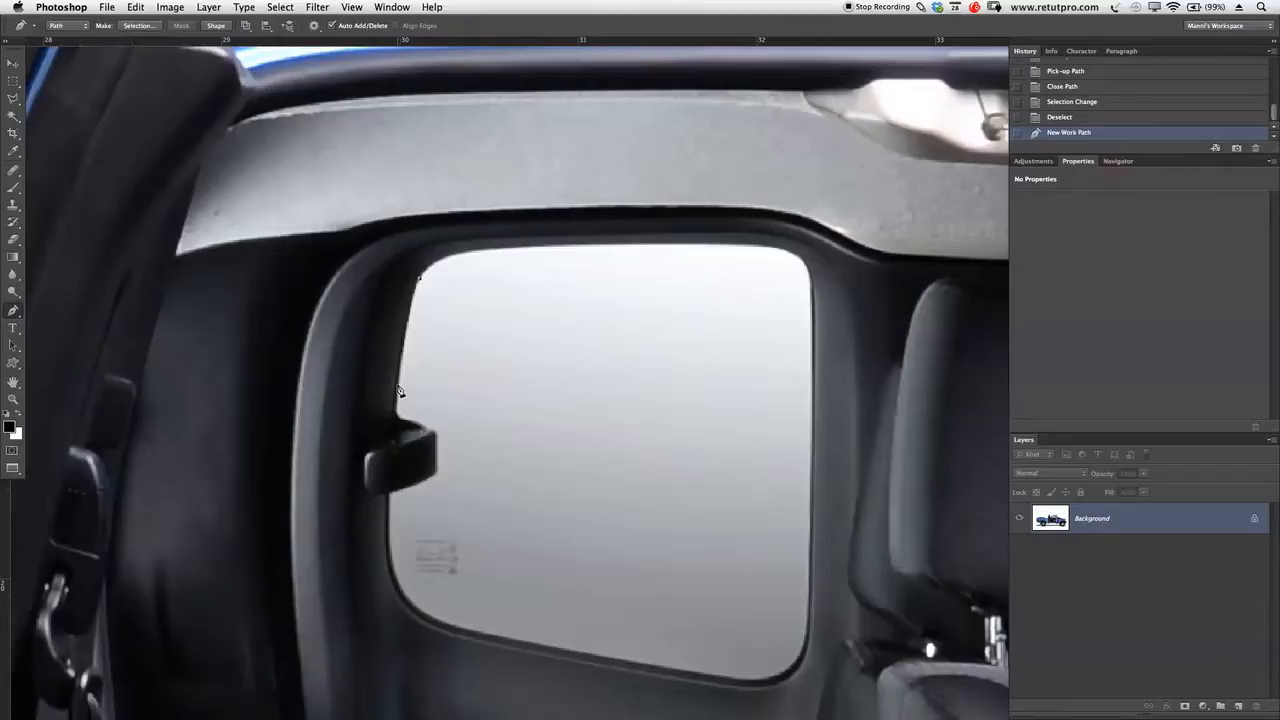
drag(398, 383, 399, 456)
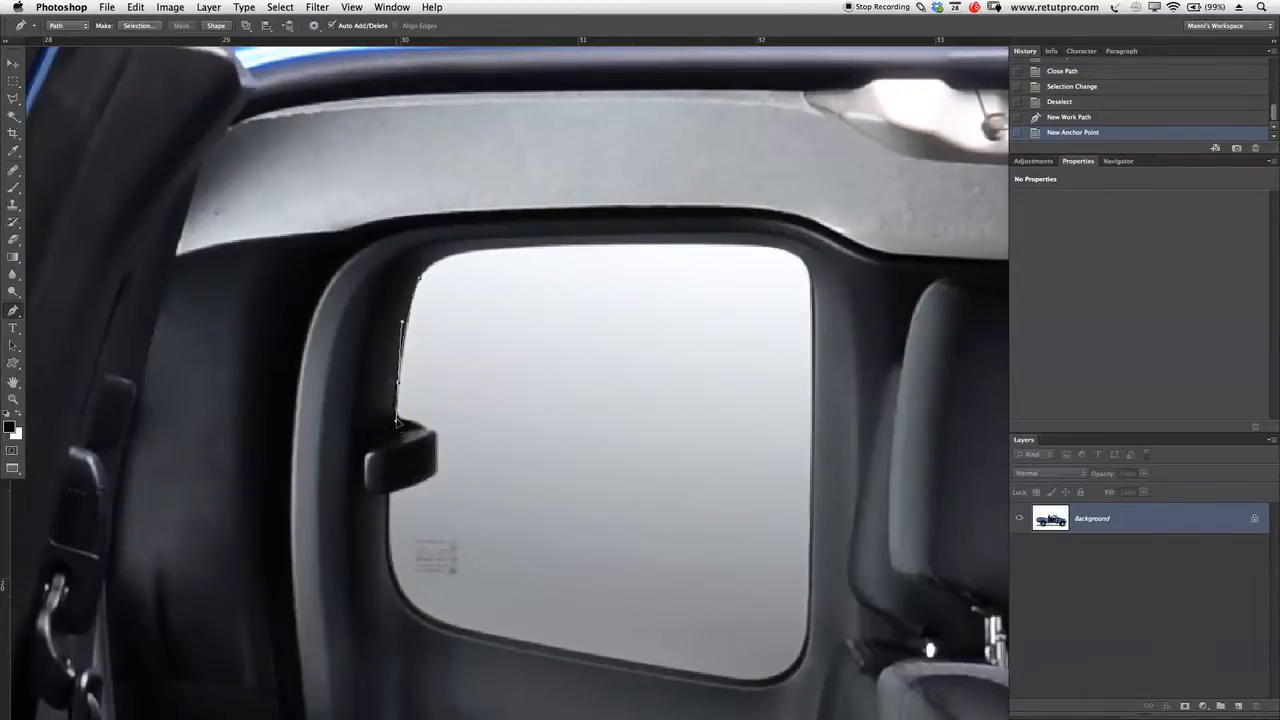
drag(398, 400, 400, 430)
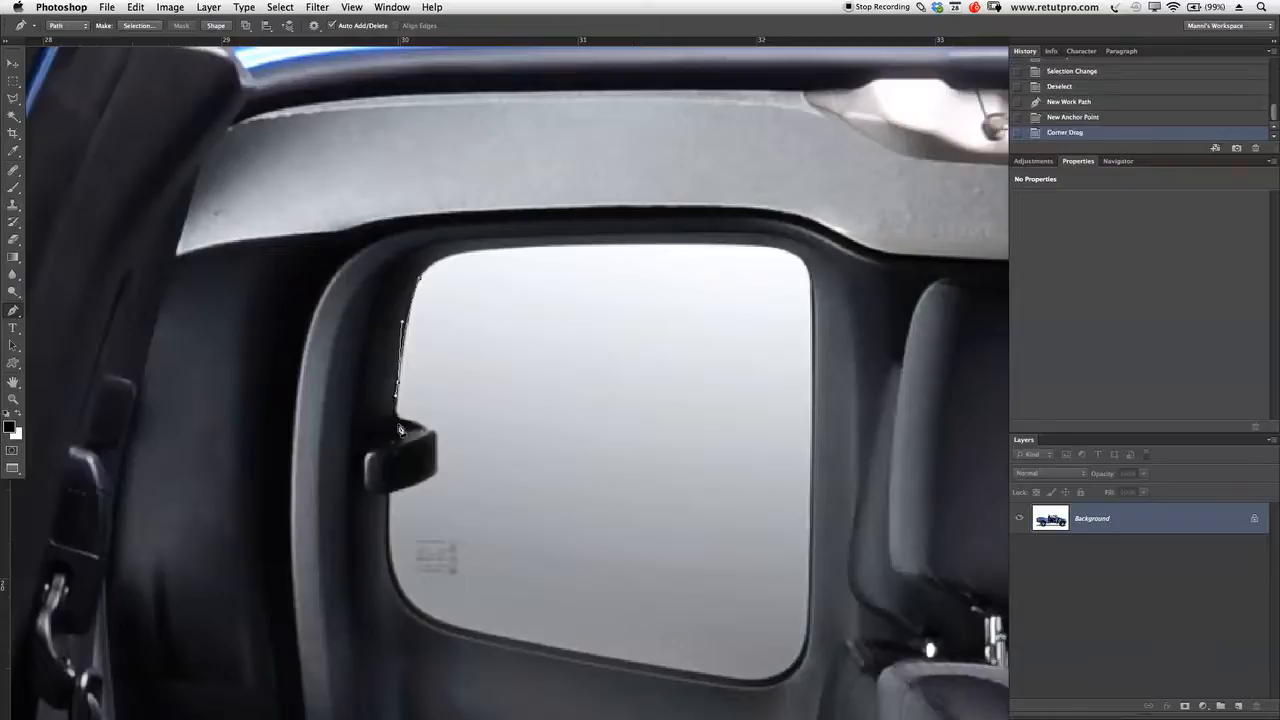
click(399, 414)
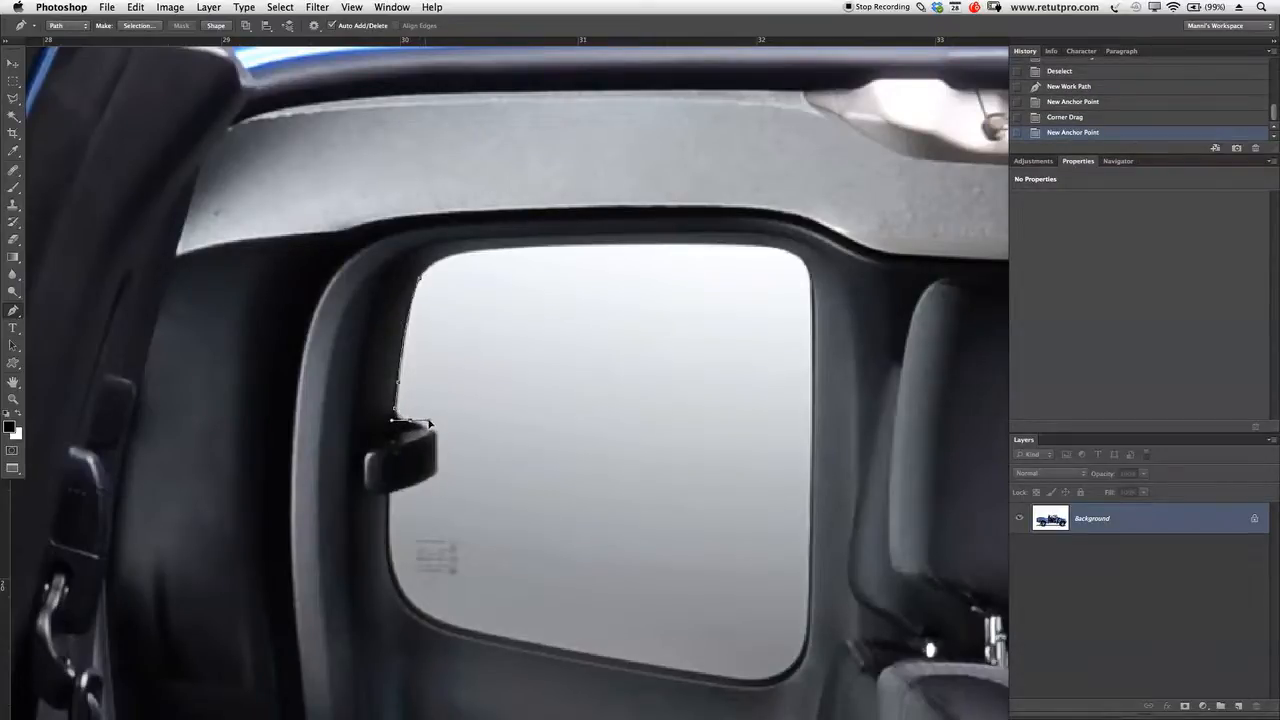
Trace the path around the outline of the latch on the window's left edge
click(427, 424)
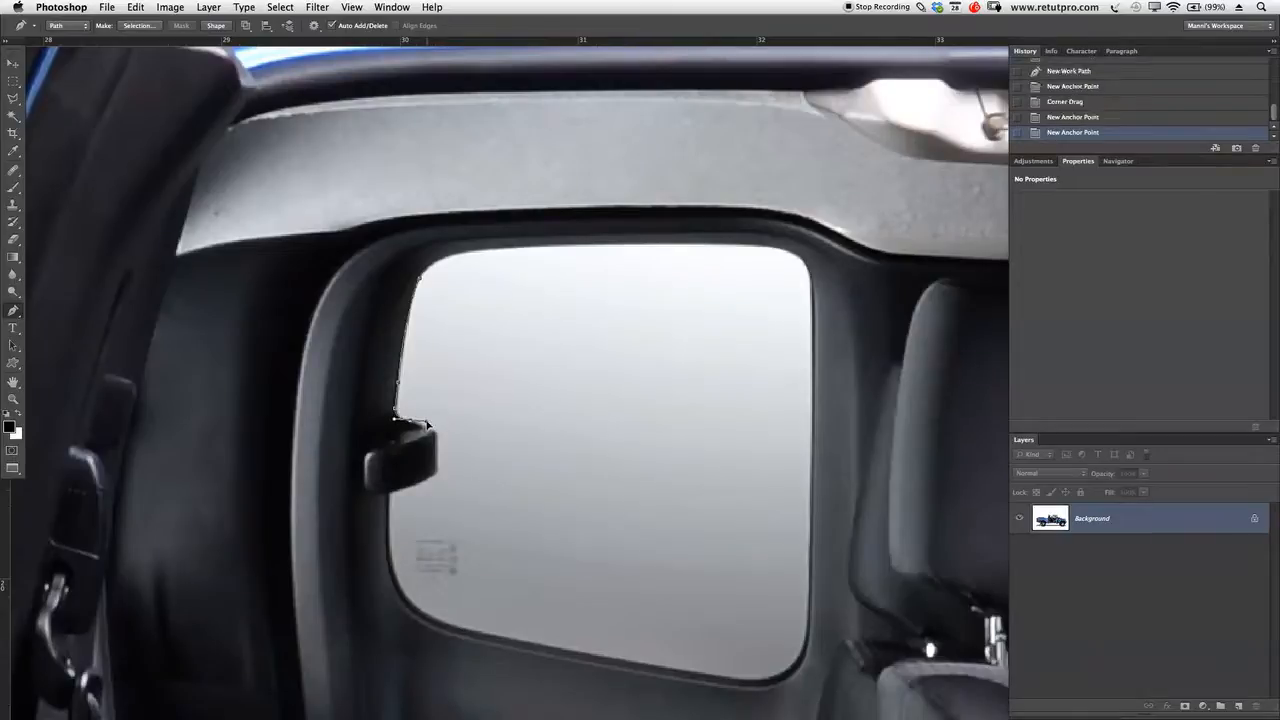
alt+click(421, 427)
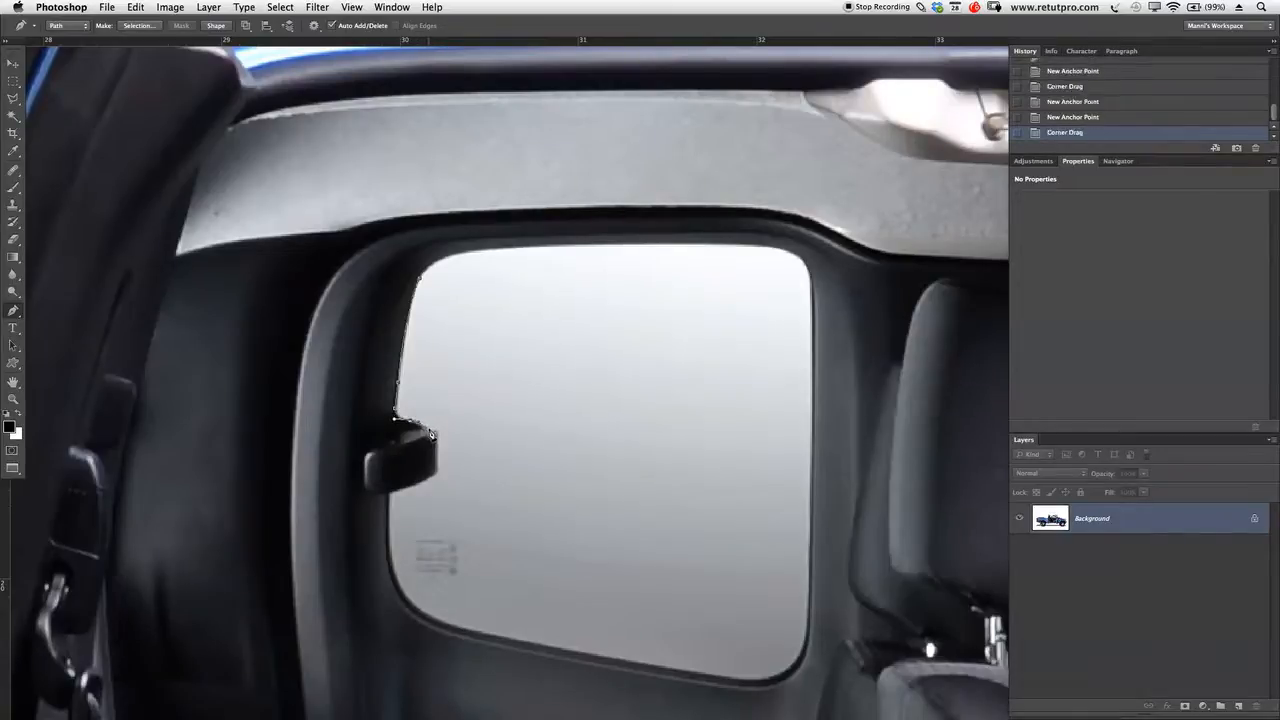
click(433, 437)
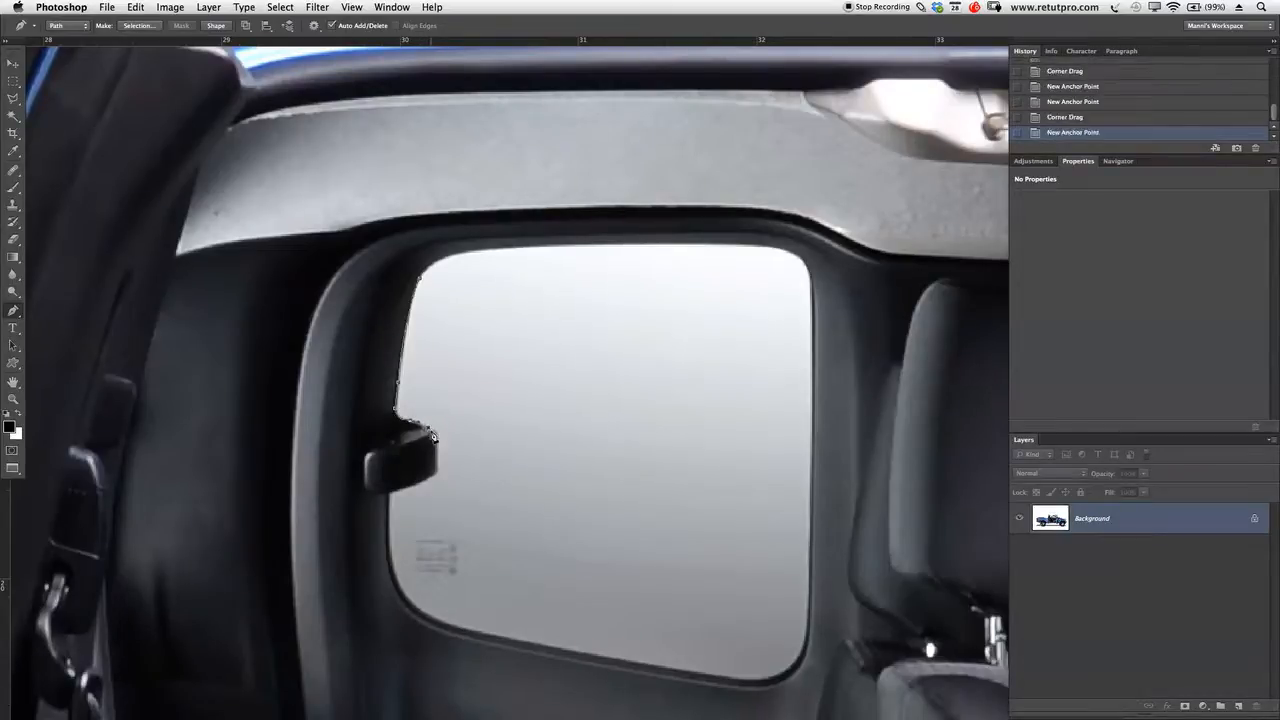
click(438, 458)
click(439, 474)
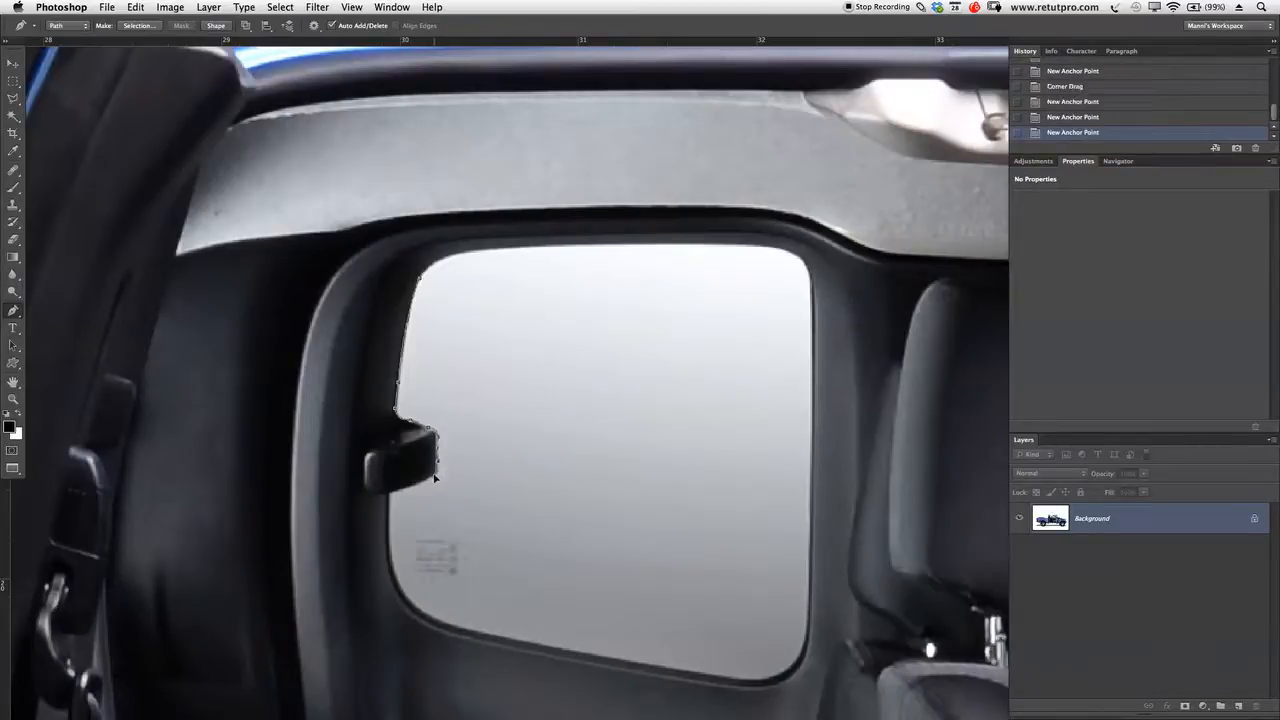
click(418, 488)
click(399, 495)
Continue the path below the latch, around the window's lower left corner and along its bottom edge
click(389, 514)
click(390, 554)
drag(527, 645, 578, 664)
click(590, 657)
click(684, 673)
click(742, 684)
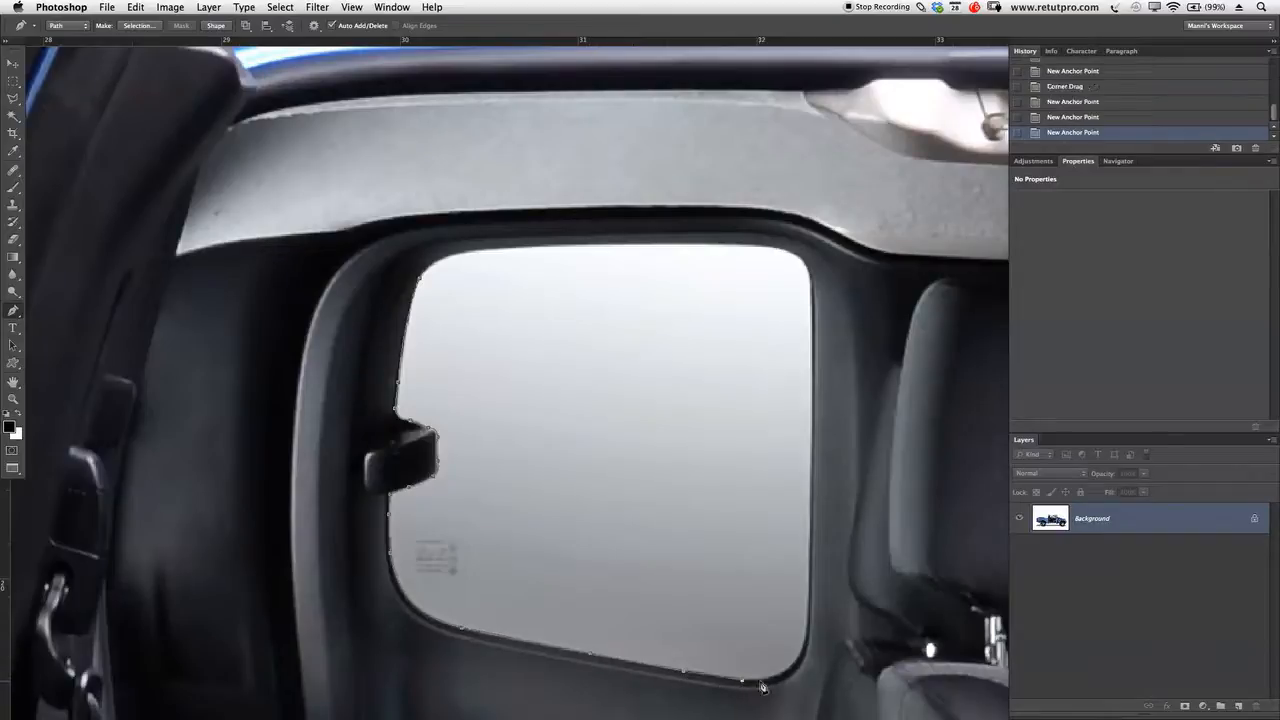
Extend the path around the window's lower right corner and up its right edge
click(807, 612)
drag(812, 590, 800, 539)
drag(801, 538, 810, 546)
click(812, 442)
click(812, 322)
click(813, 290)
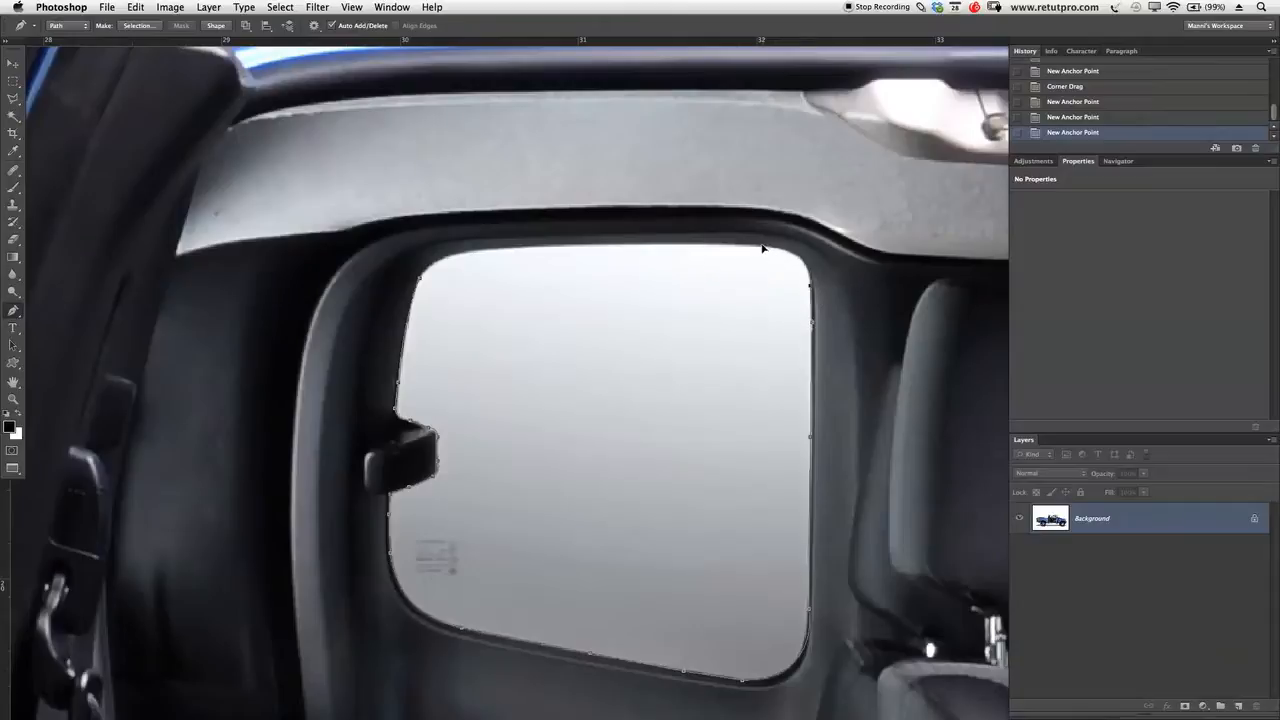
Trace the window's upper right corner and top edge, and close the path at its starting anchor point
drag(762, 247, 709, 249)
click(599, 246)
click(420, 285)
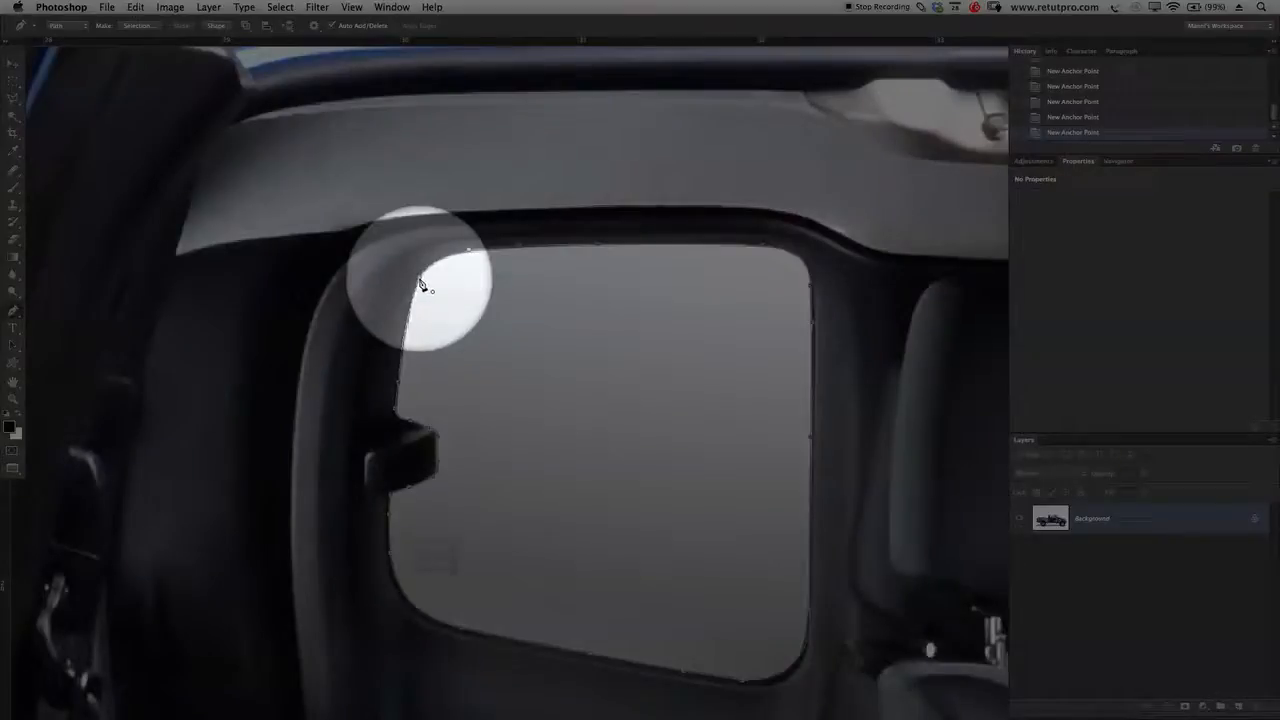
click(420, 285)
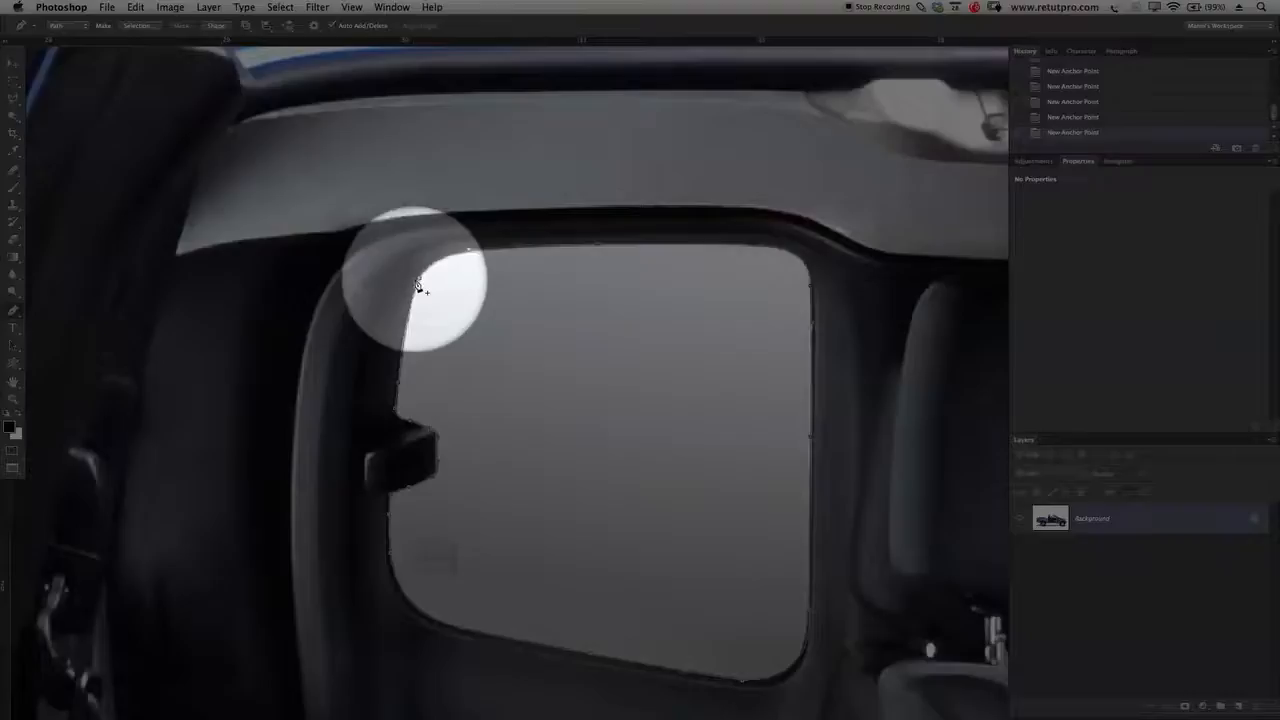
mouse_move(421, 285)
mouse_down()
mouse_move(401, 310)
mouse_move(414, 305)
mouse_up()
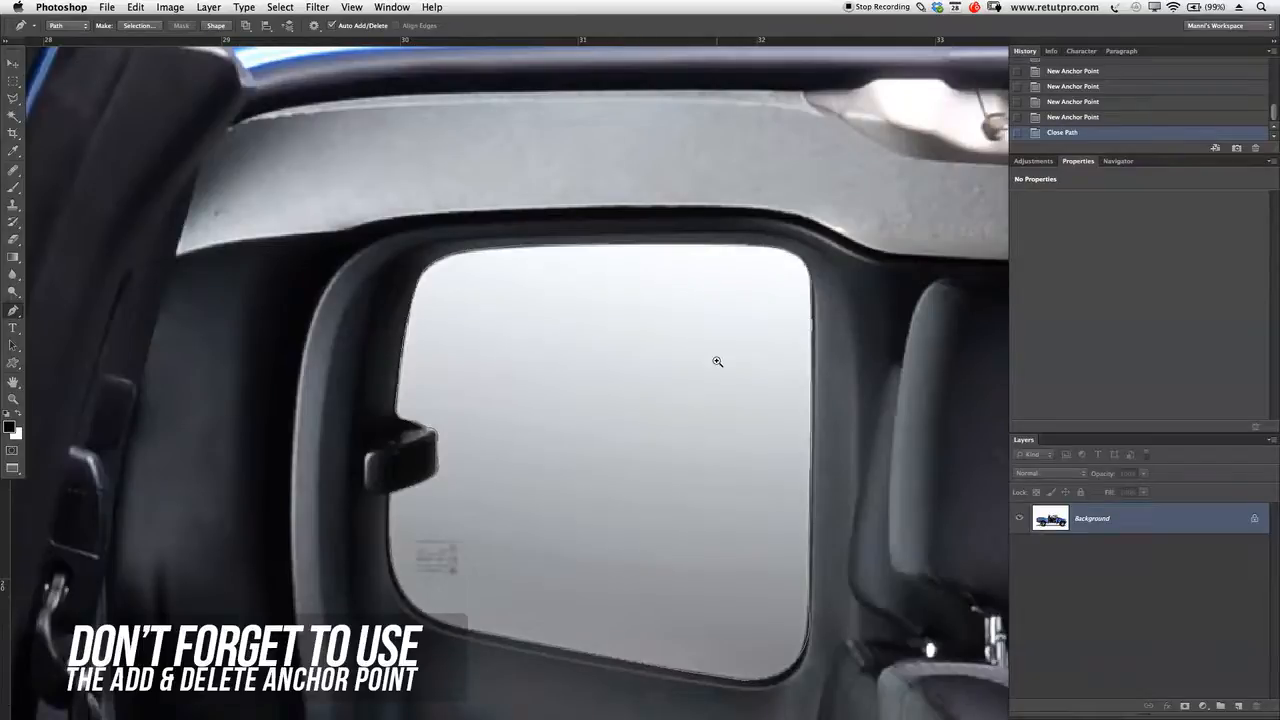
Make a new anti-aliased selection with a feather radius of 0 pixels from the window path
key(z)
drag(719, 426, 597, 361)
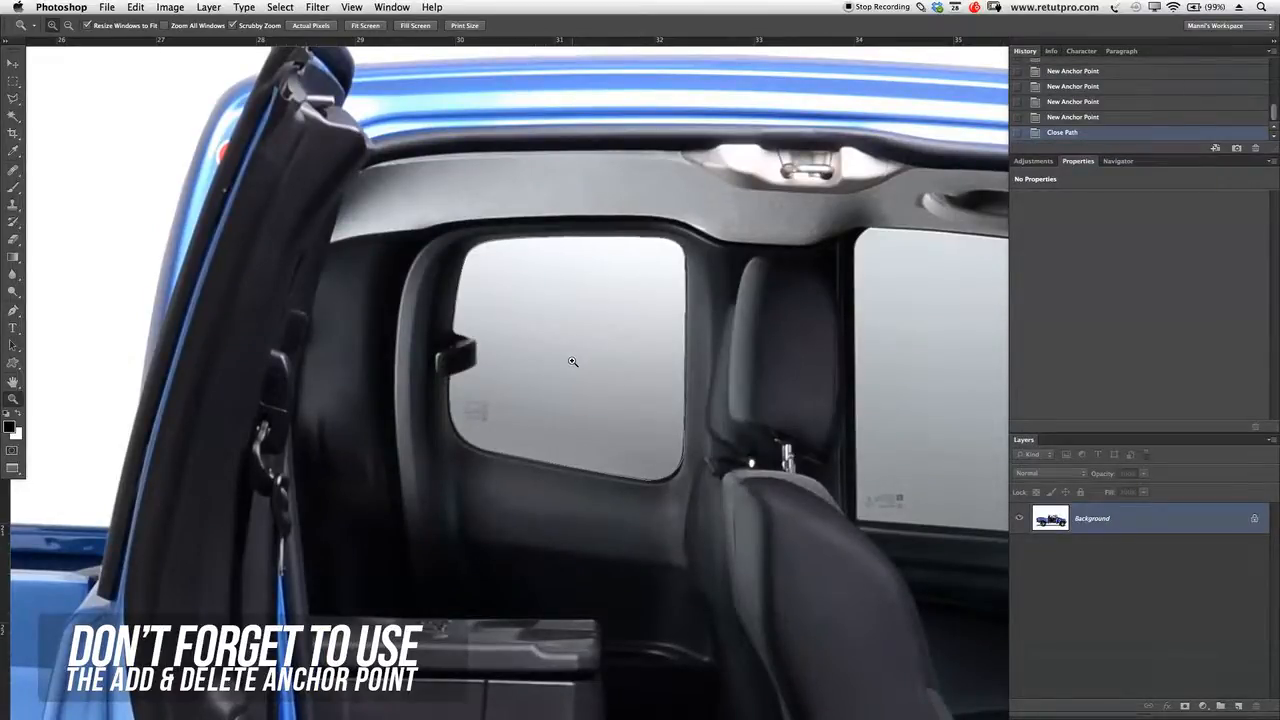
key(p)
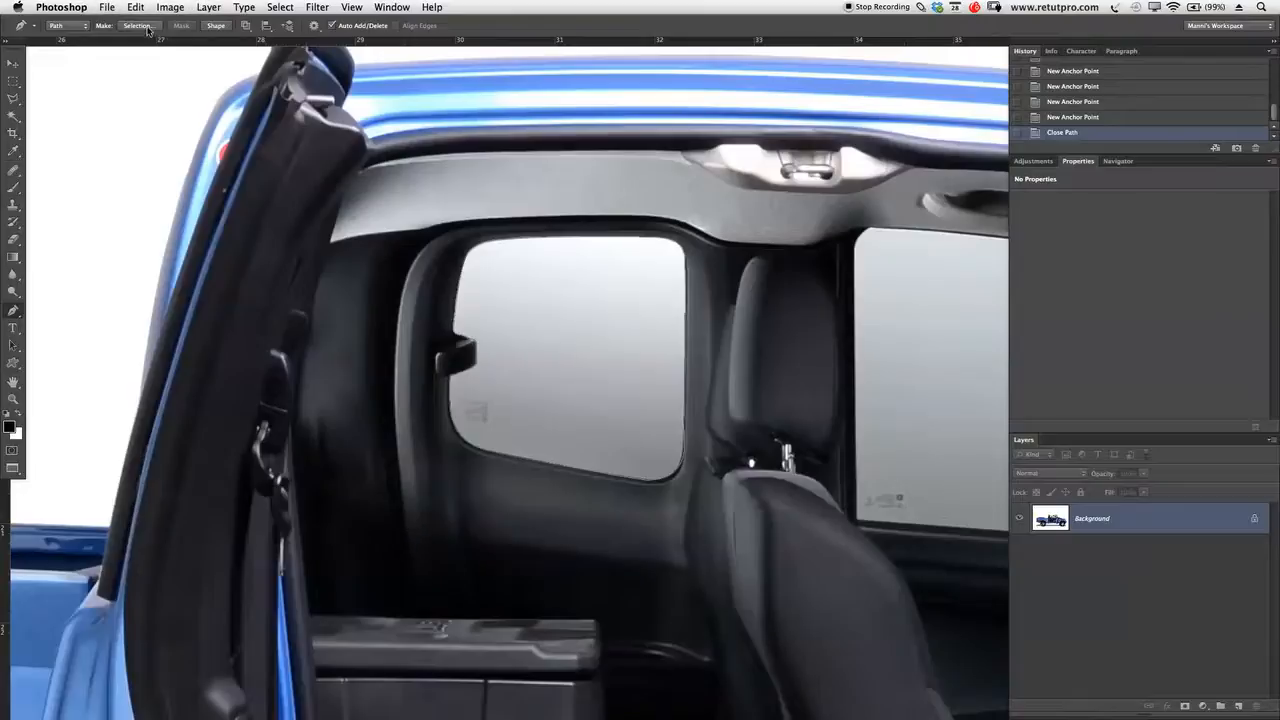
click(138, 25)
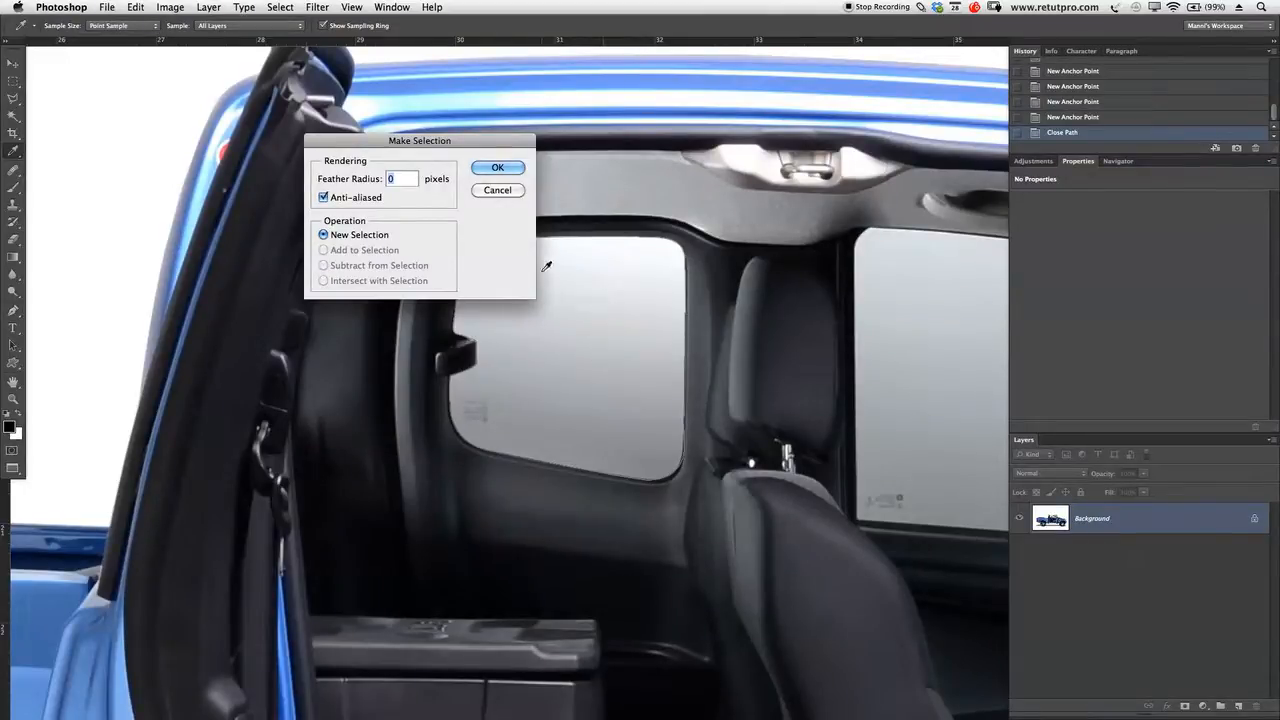
click(497, 167)
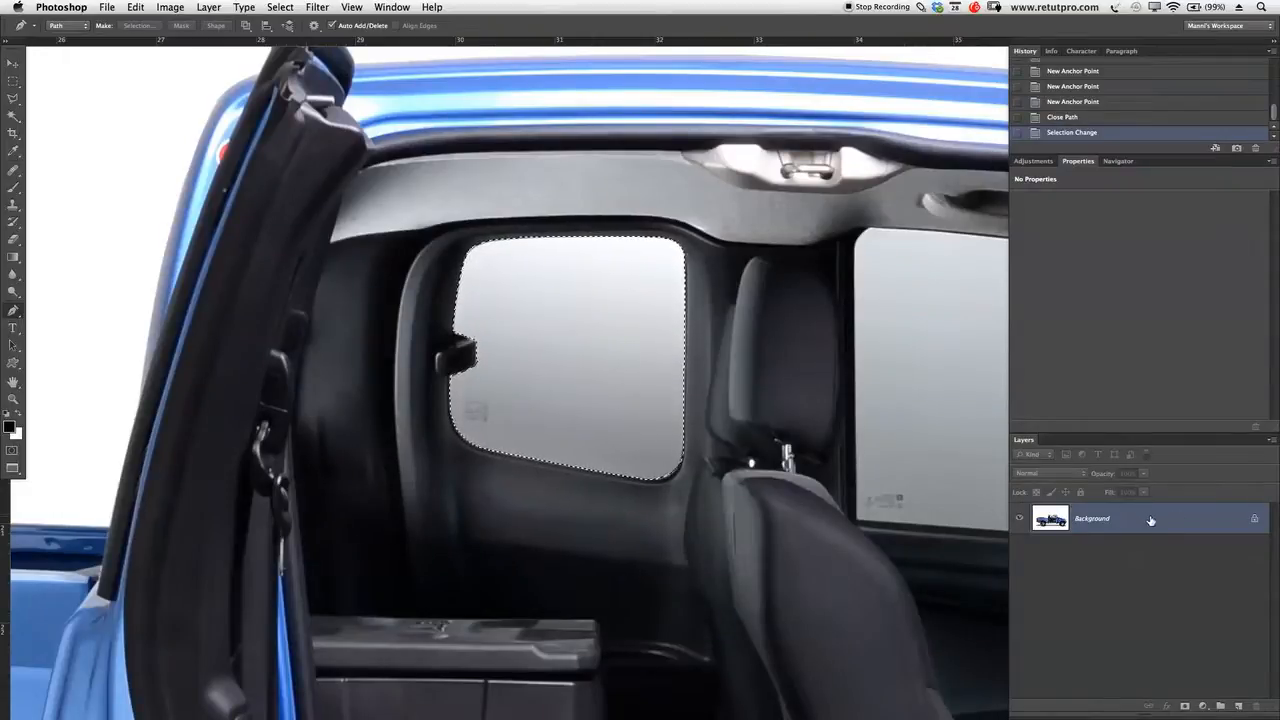
Fill the selected window with White in Normal mode at 100% opacity, and deselect it
key(shift+BackSpace)
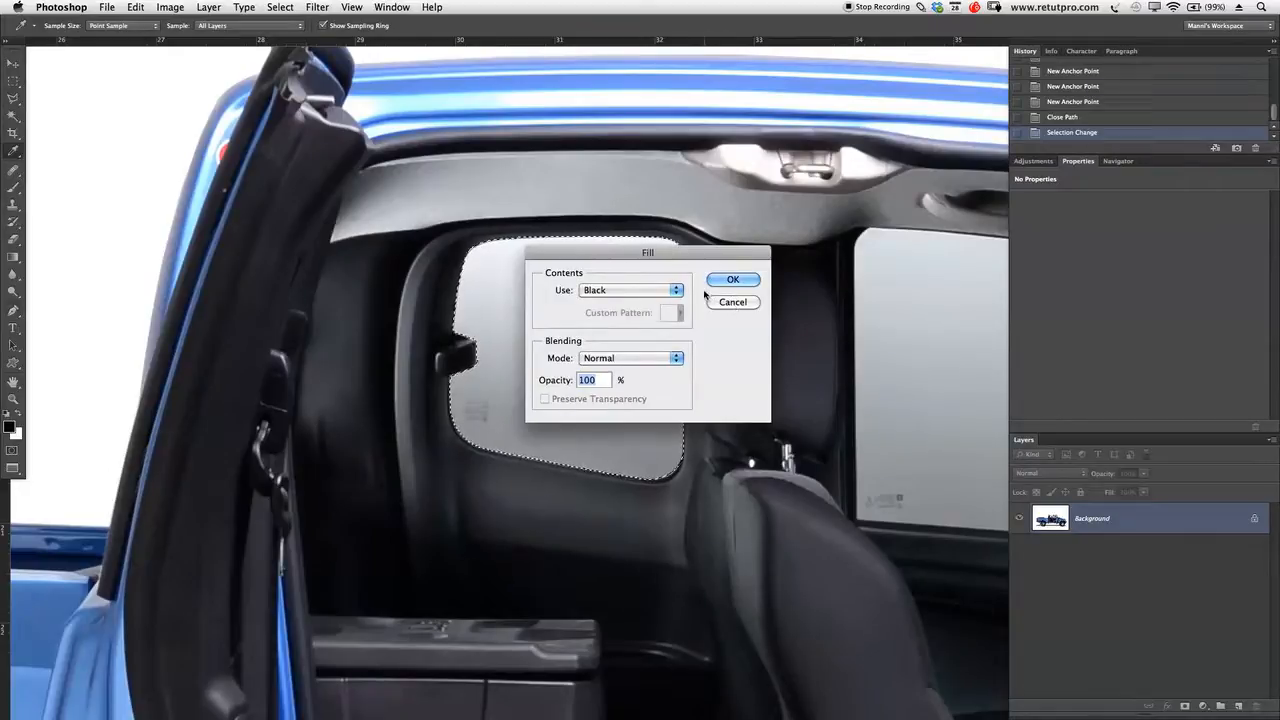
click(630, 290)
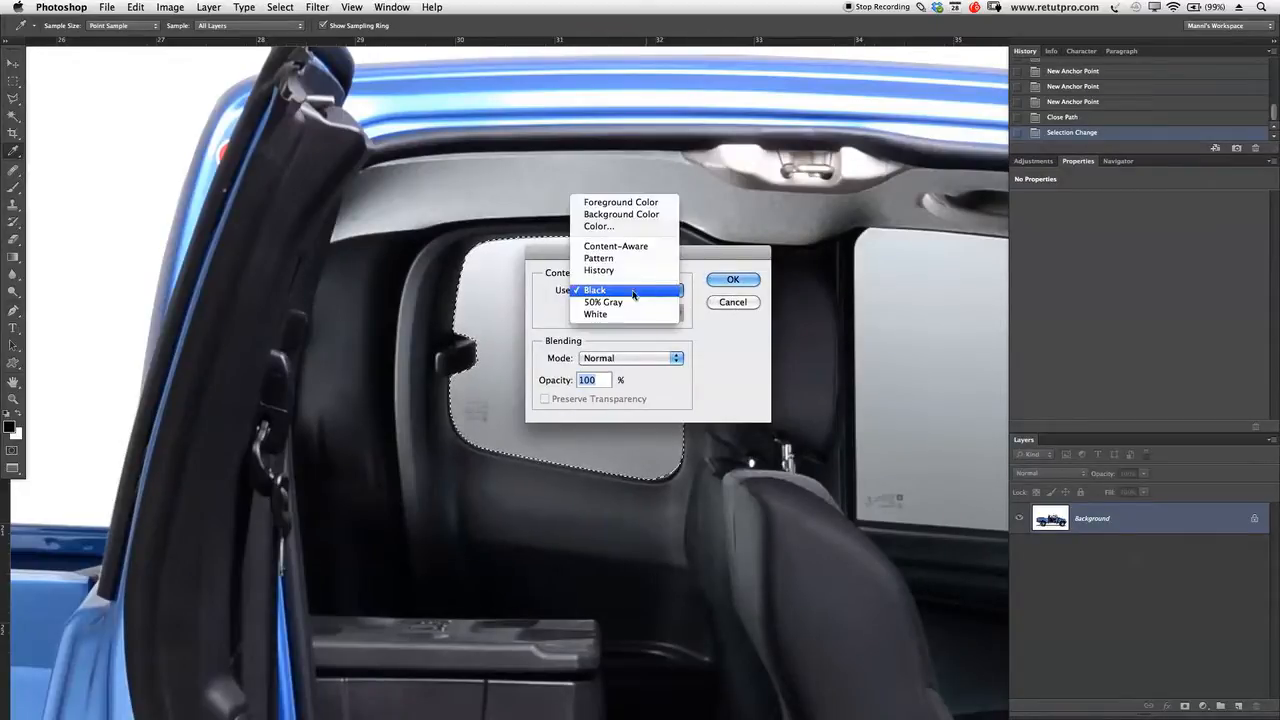
click(645, 314)
click(726, 279)
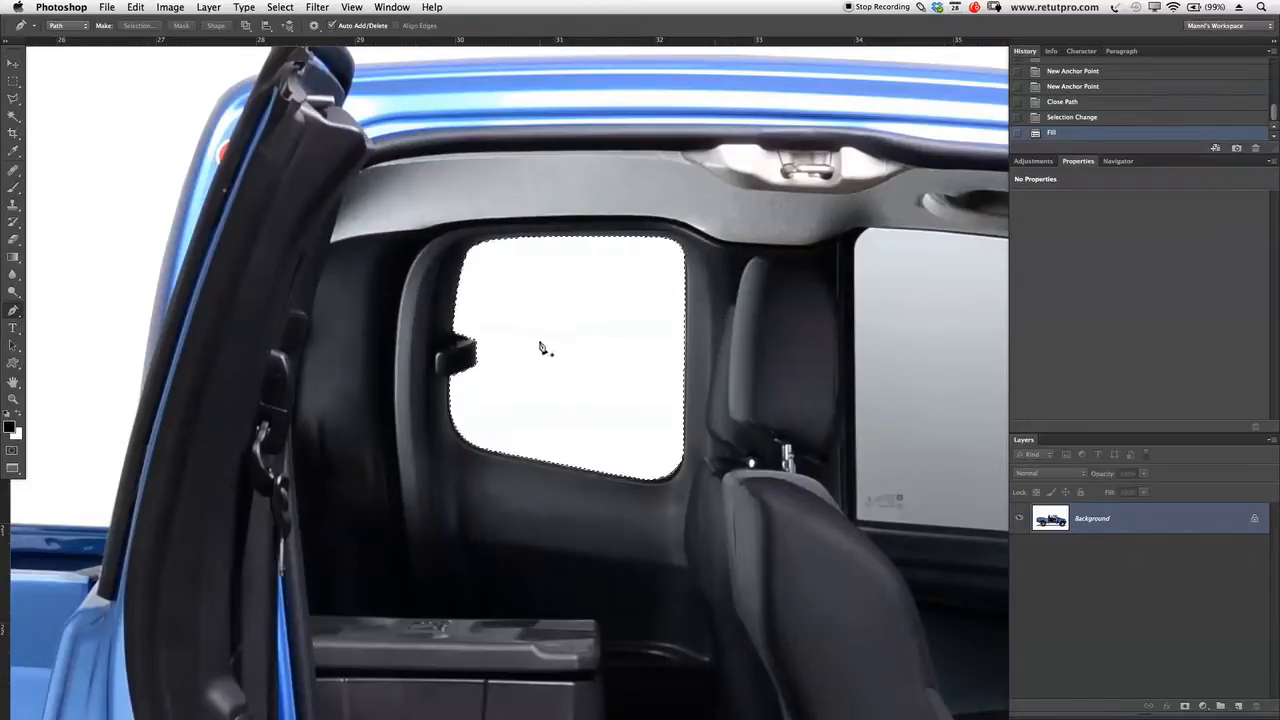
key(super+d)
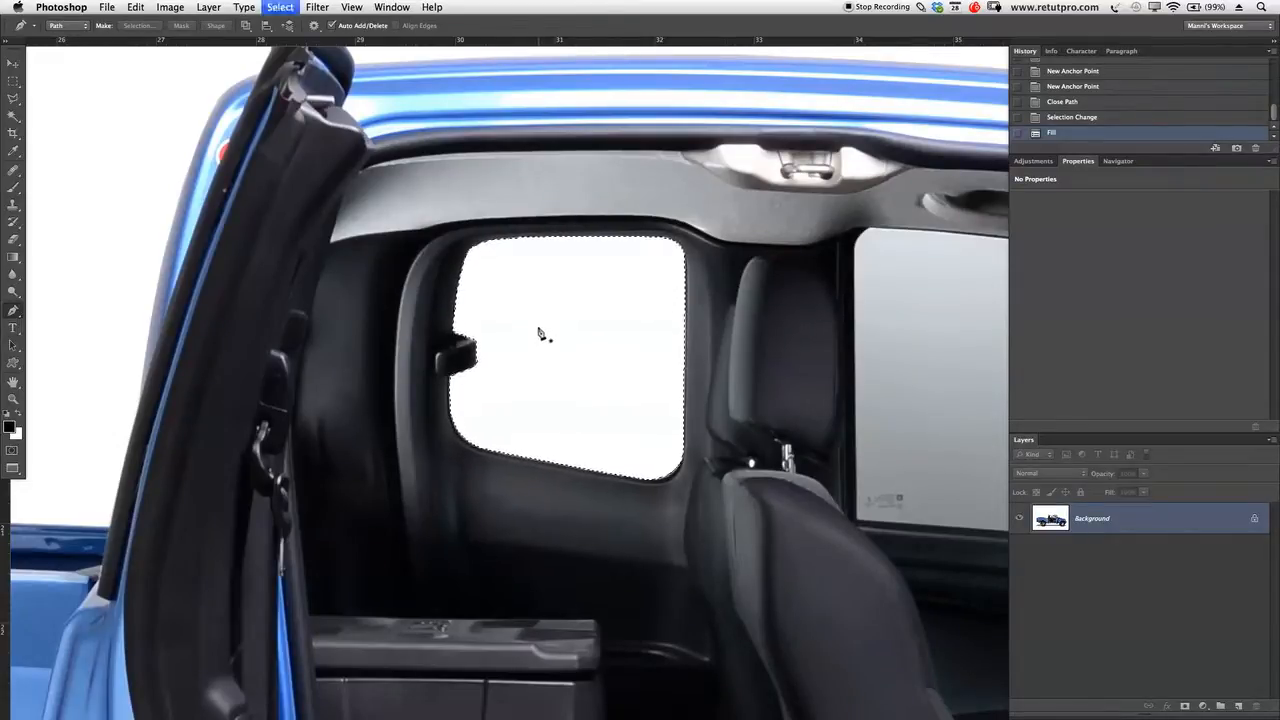
Fit the whole truck image in view and set the Pen tool's path operation to Combine Shapes
key(z)
drag(591, 337, 515, 336)
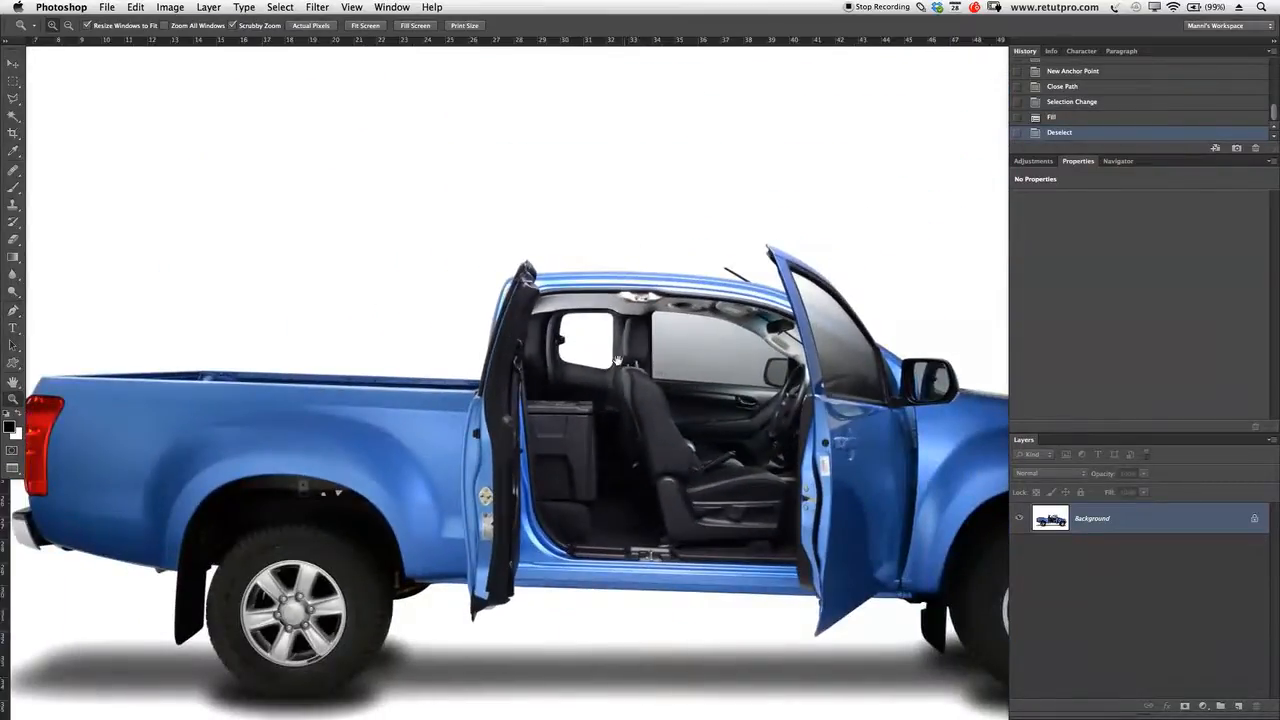
key(super+0)
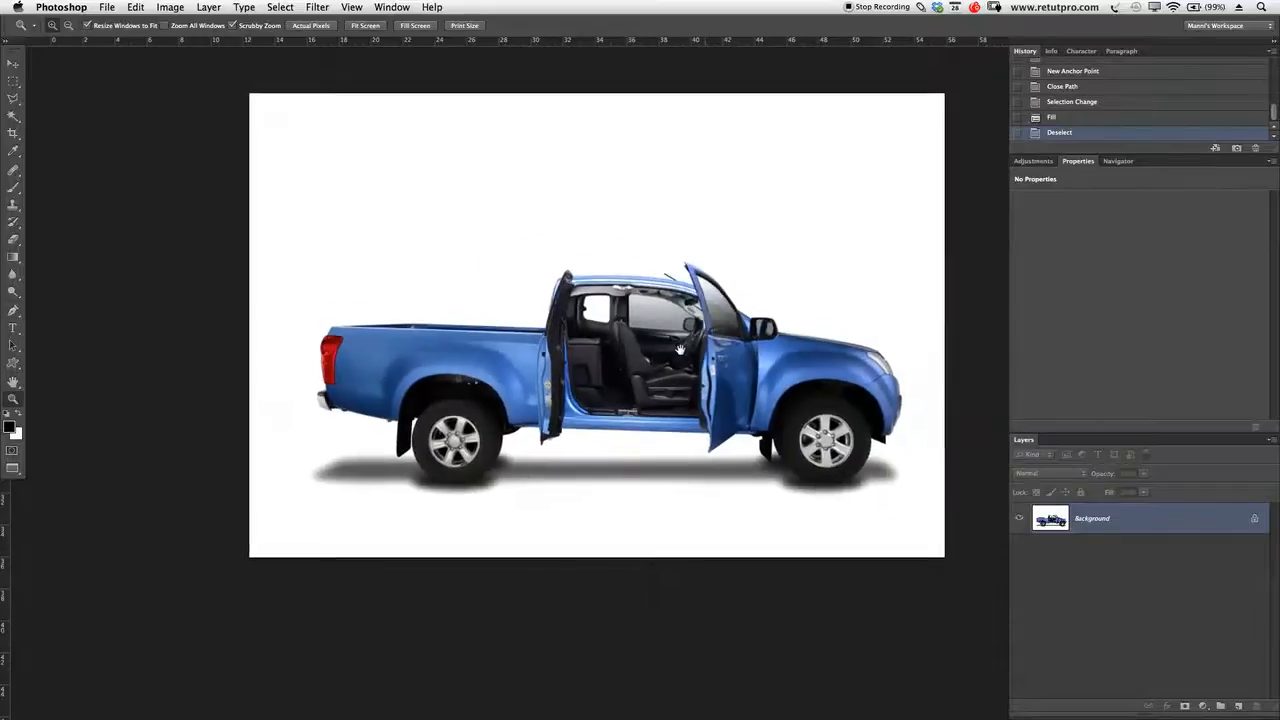
drag(679, 350, 768, 323)
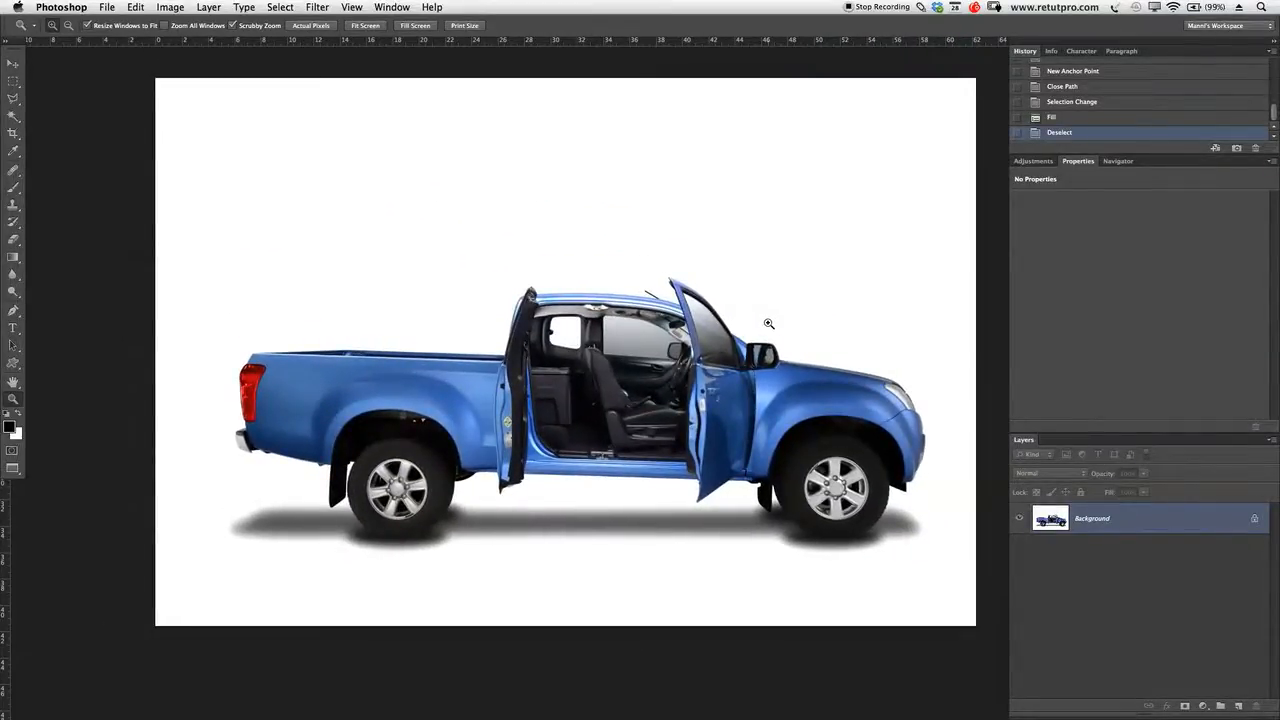
key(p)
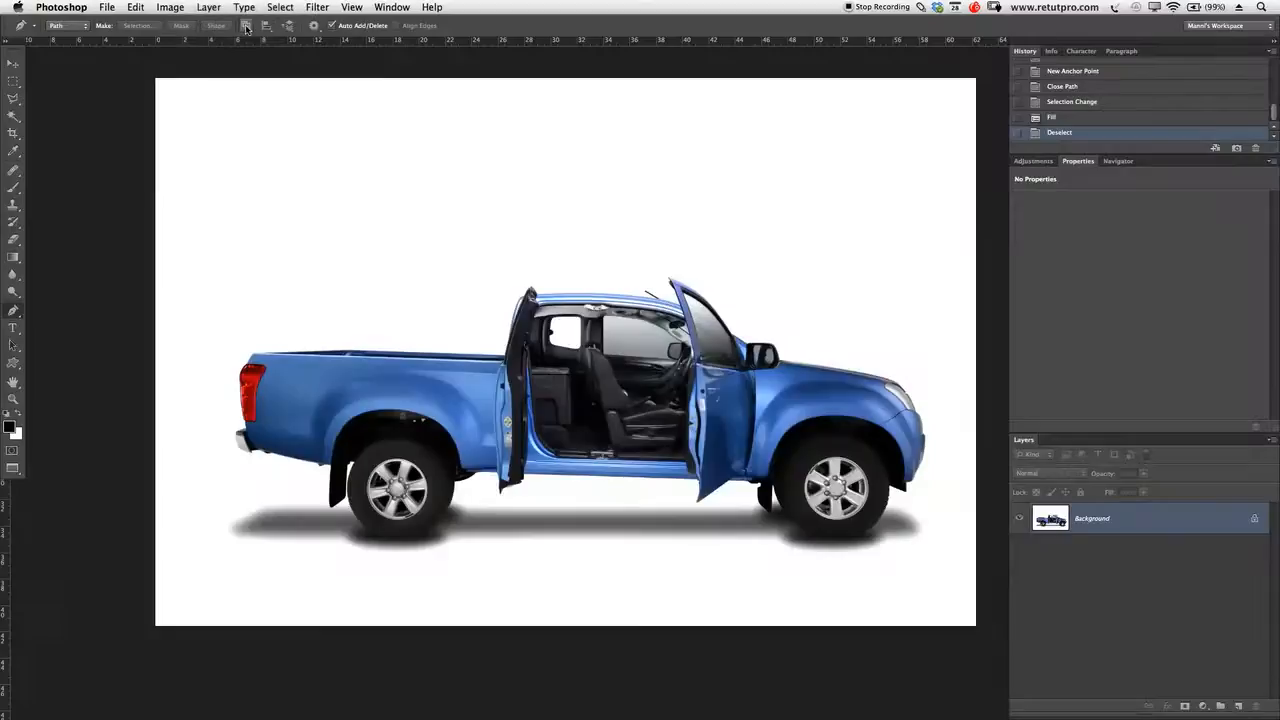
click(246, 28)
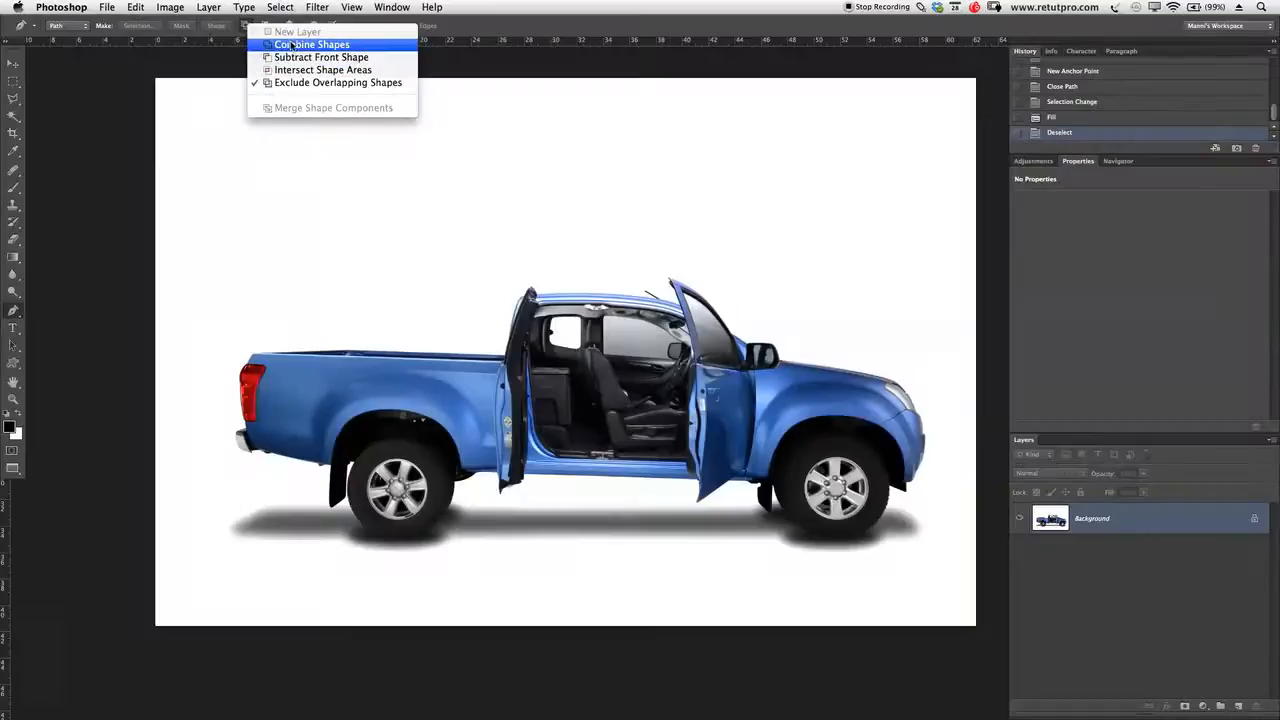
click(291, 44)
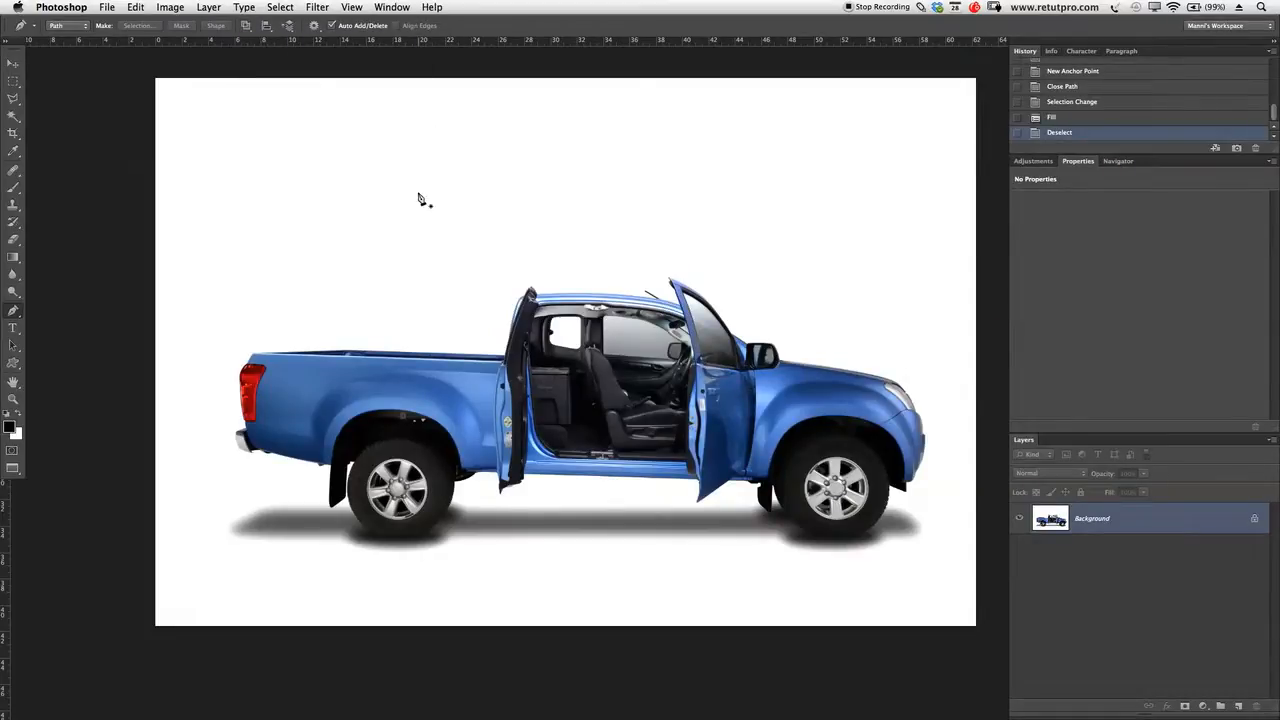
Draw a wavy curved path across the white area above the truck and bend it back around at the right end
click(312, 166)
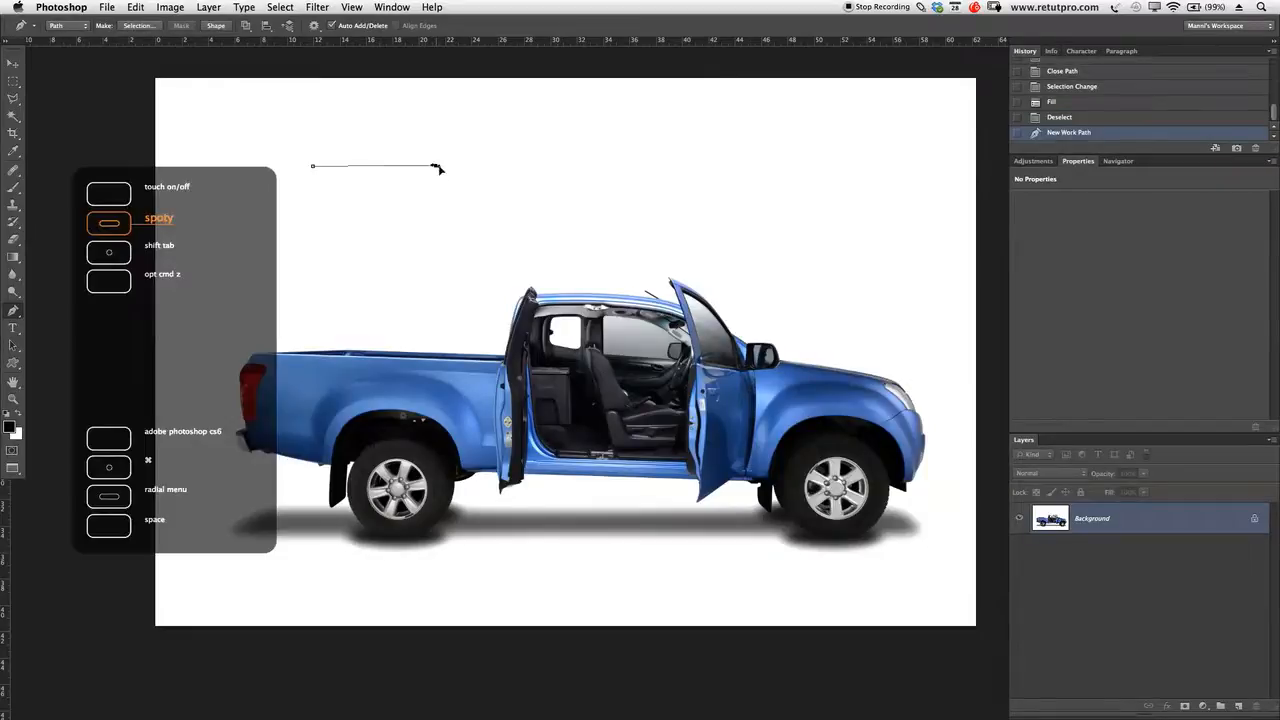
drag(453, 186, 507, 143)
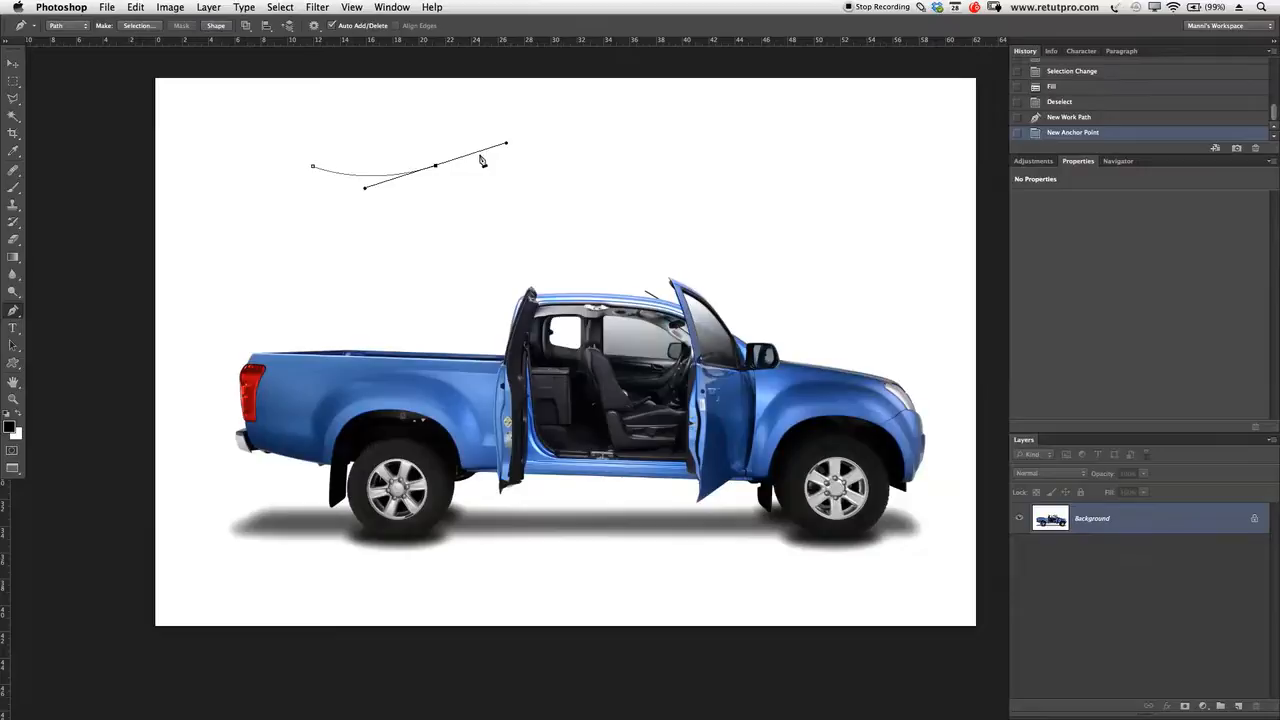
drag(667, 178, 703, 206)
drag(780, 160, 808, 143)
drag(907, 166, 907, 166)
drag(914, 240, 880, 272)
drag(778, 277, 727, 256)
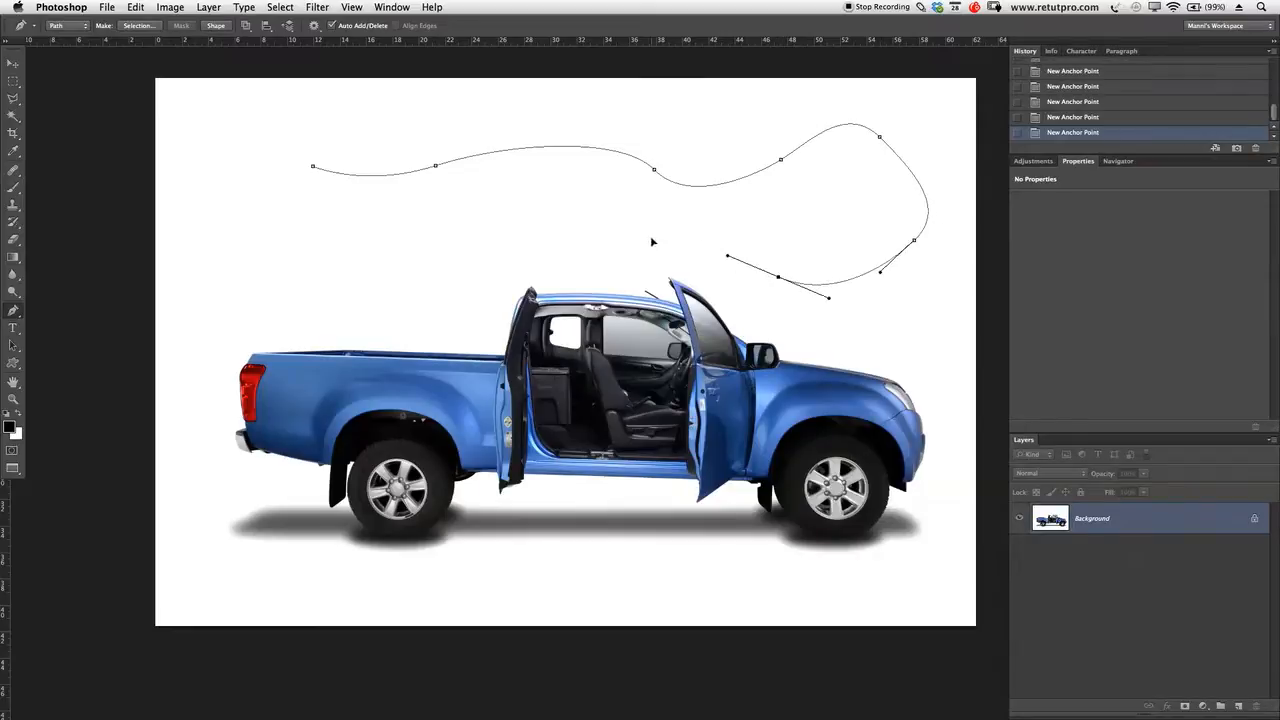
Curve the path back leftward above the truck's roof and close it at its starting anchor point
drag(596, 222, 561, 244)
drag(489, 267, 288, 282)
drag(261, 237, 258, 176)
click(316, 169)
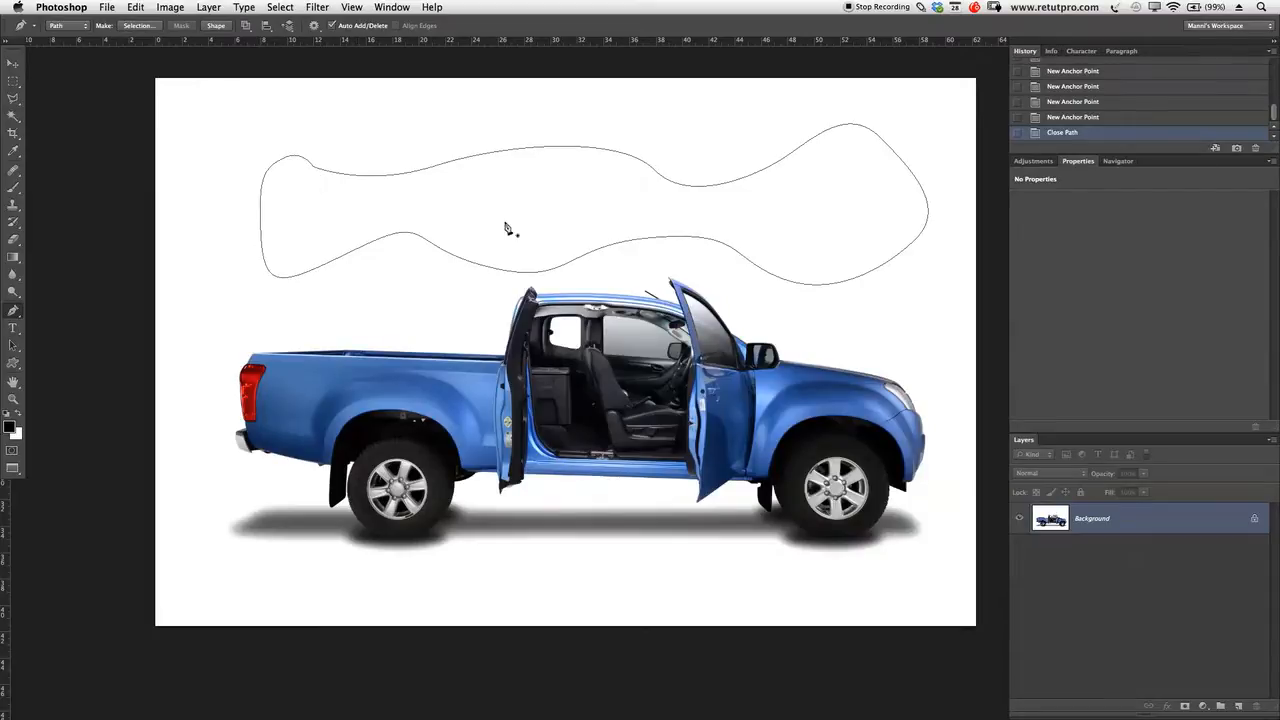